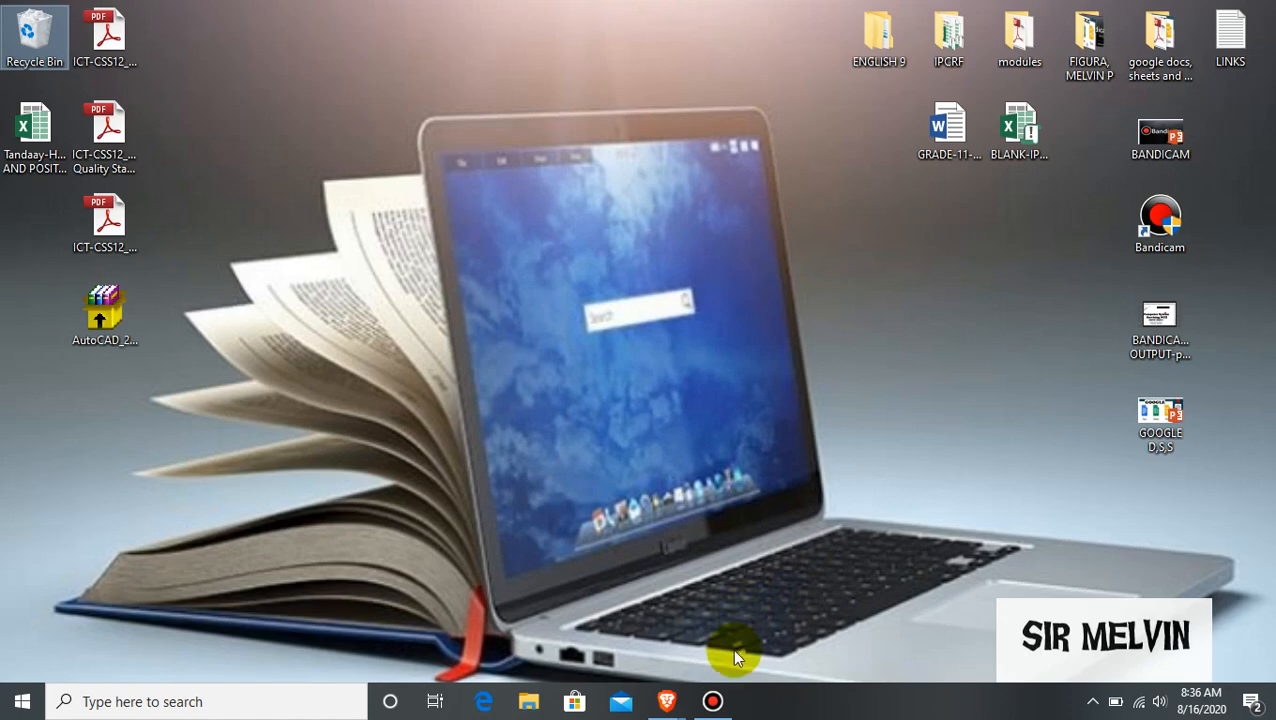
Restore the private Brave New Tab window from the taskbar.
mouse_move(667, 700)
left_click(726, 612)
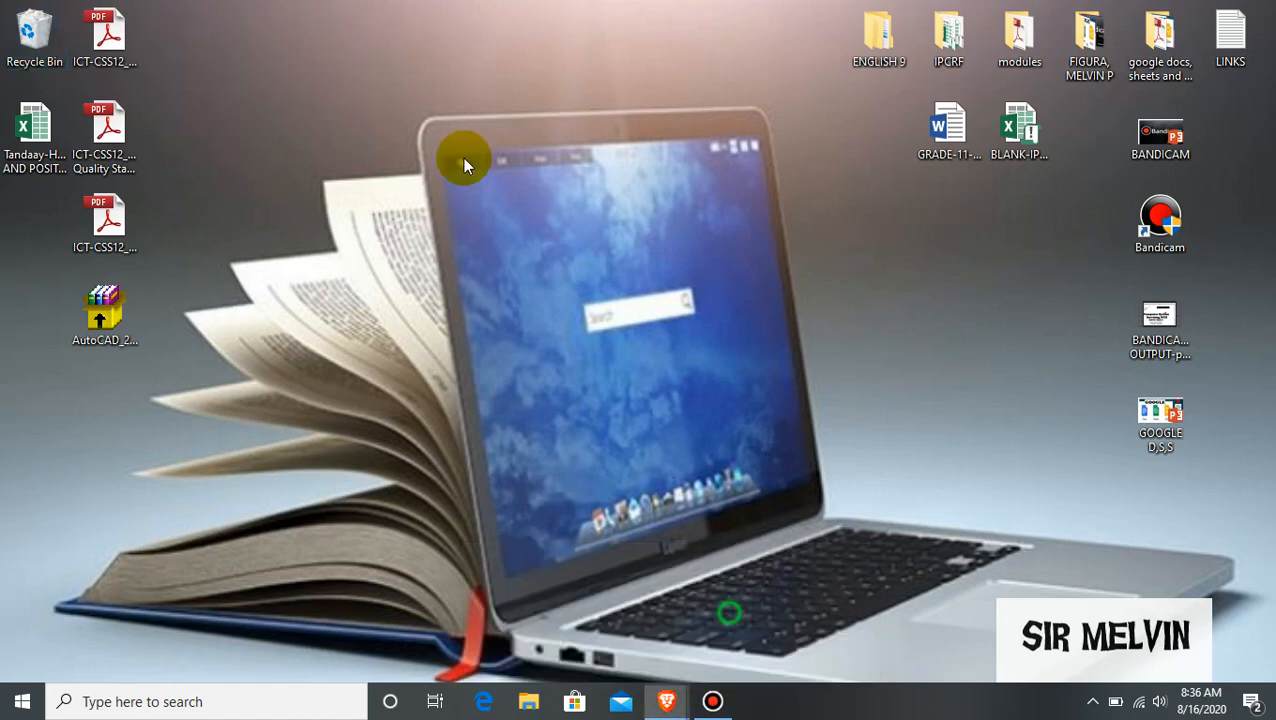
Go to EDMODO.COM in the private Brave tab.
left_click(279, 45)
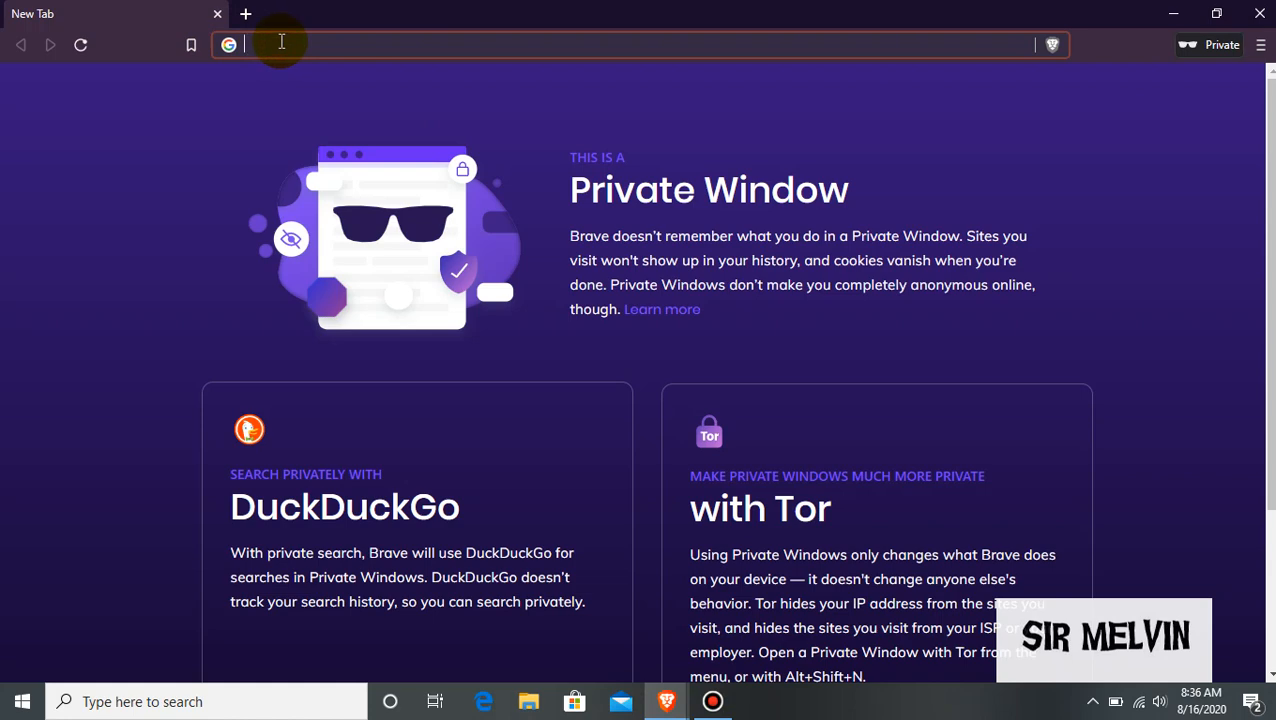
type("EDMOD")
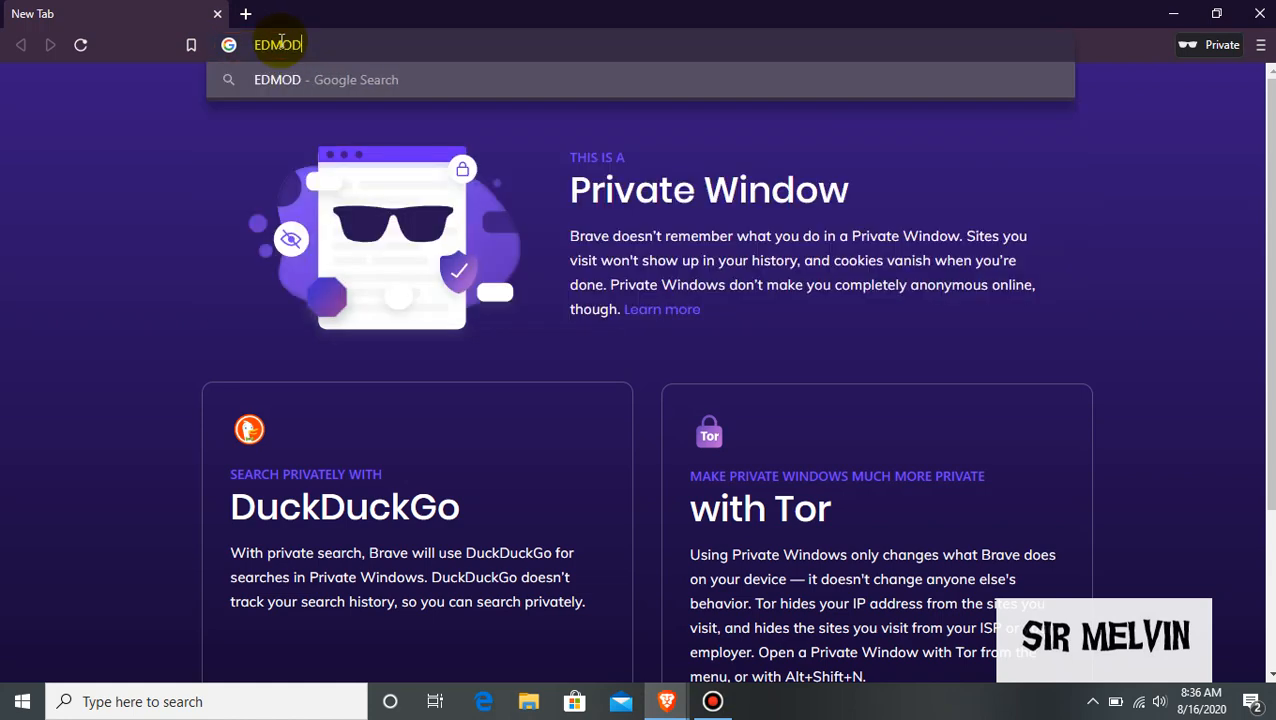
type("O")
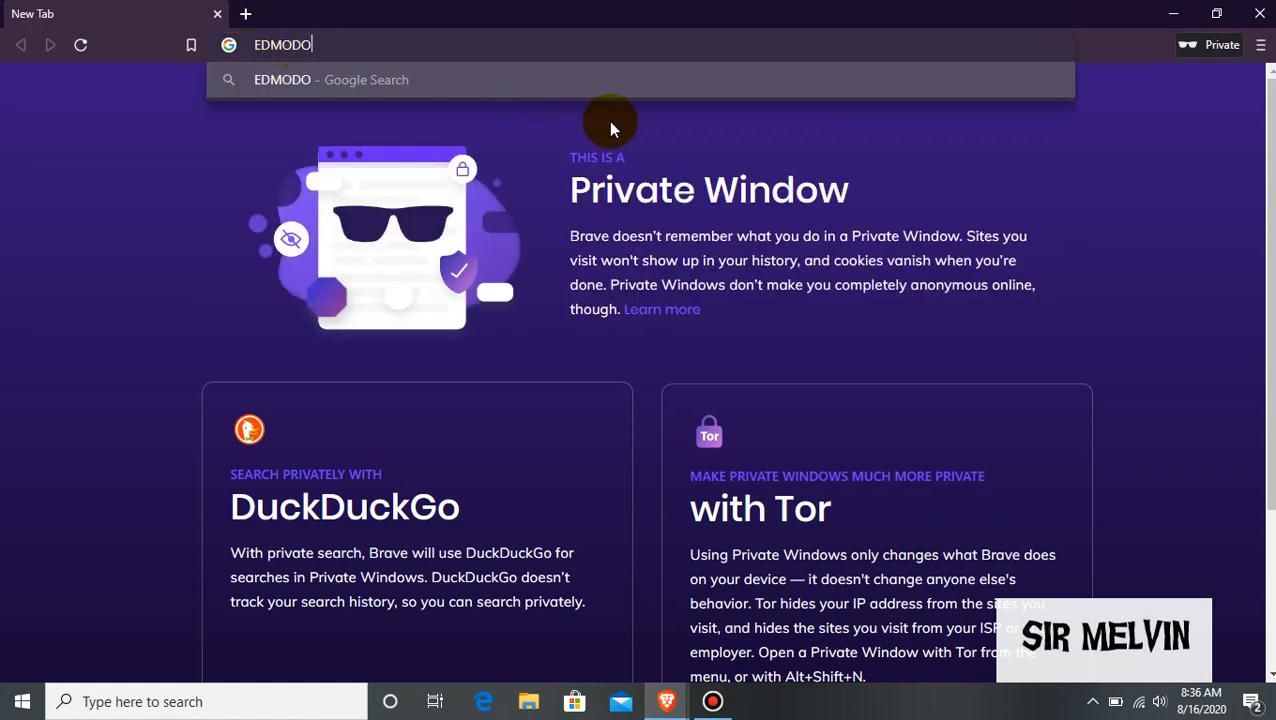
type(".COM")
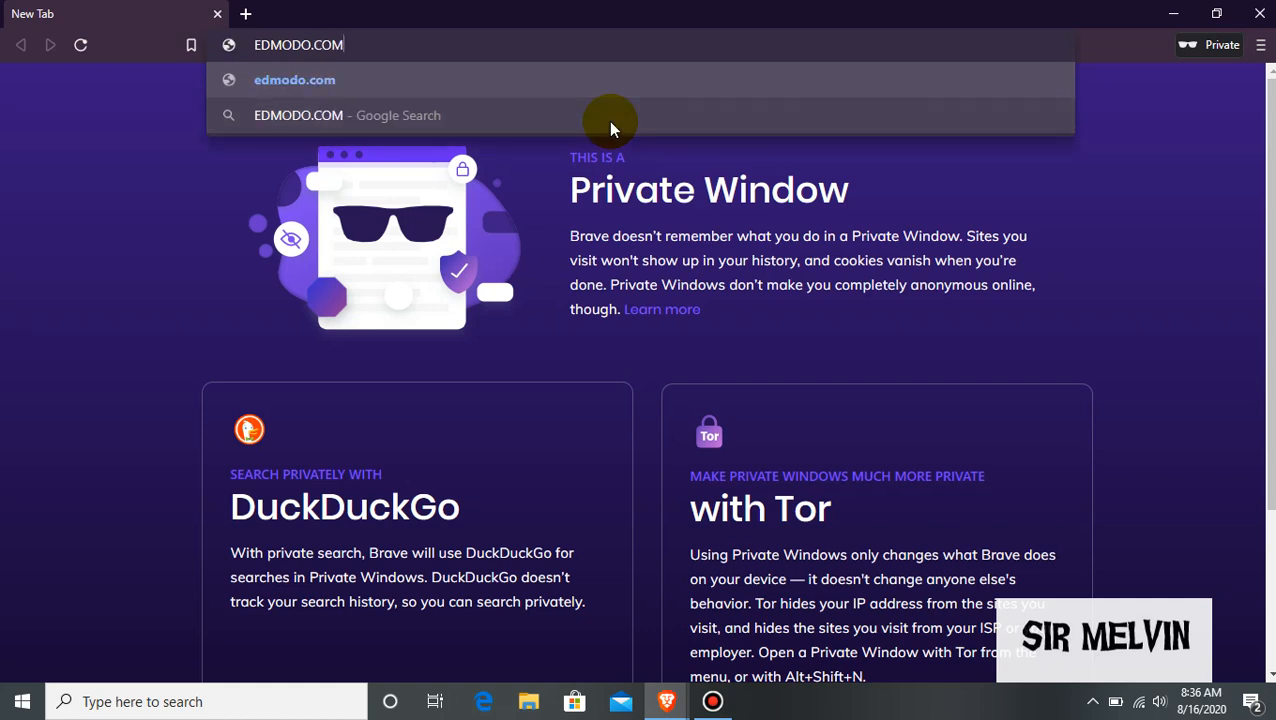
key("Return")
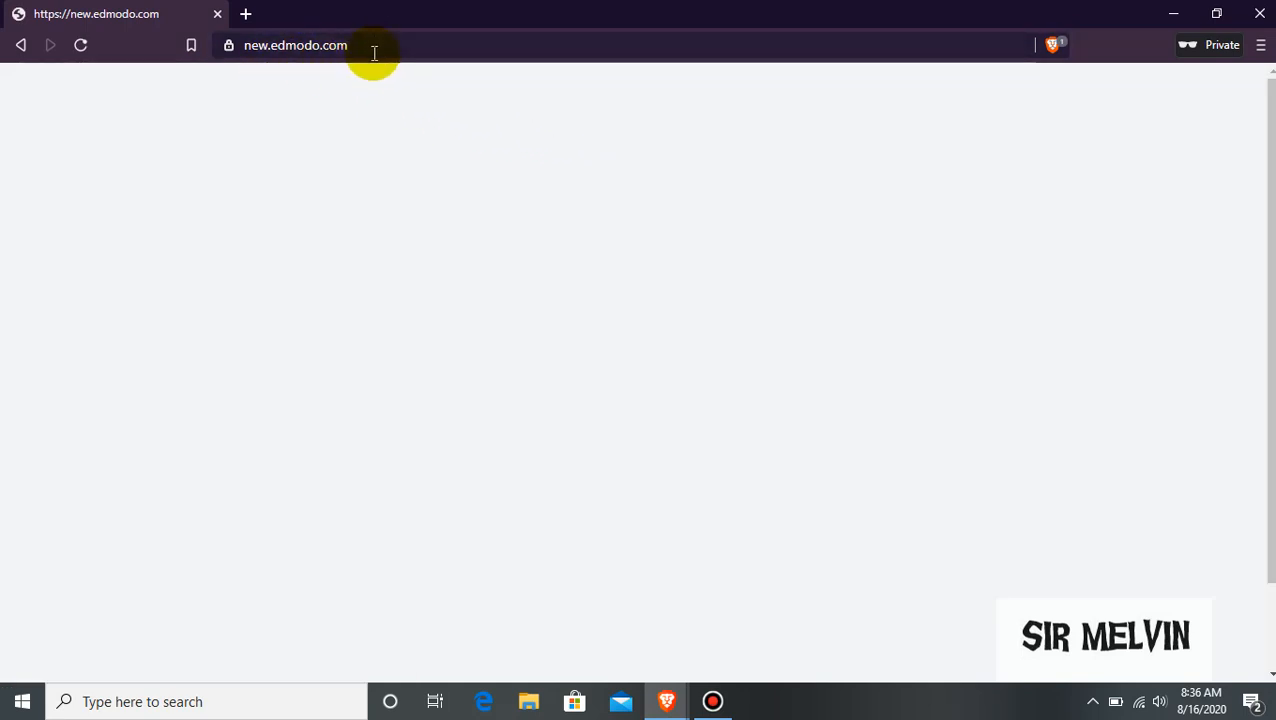
Reload the blank Edmodo page until the 'Learn Better Together' landing page appears.
left_click(81, 46)
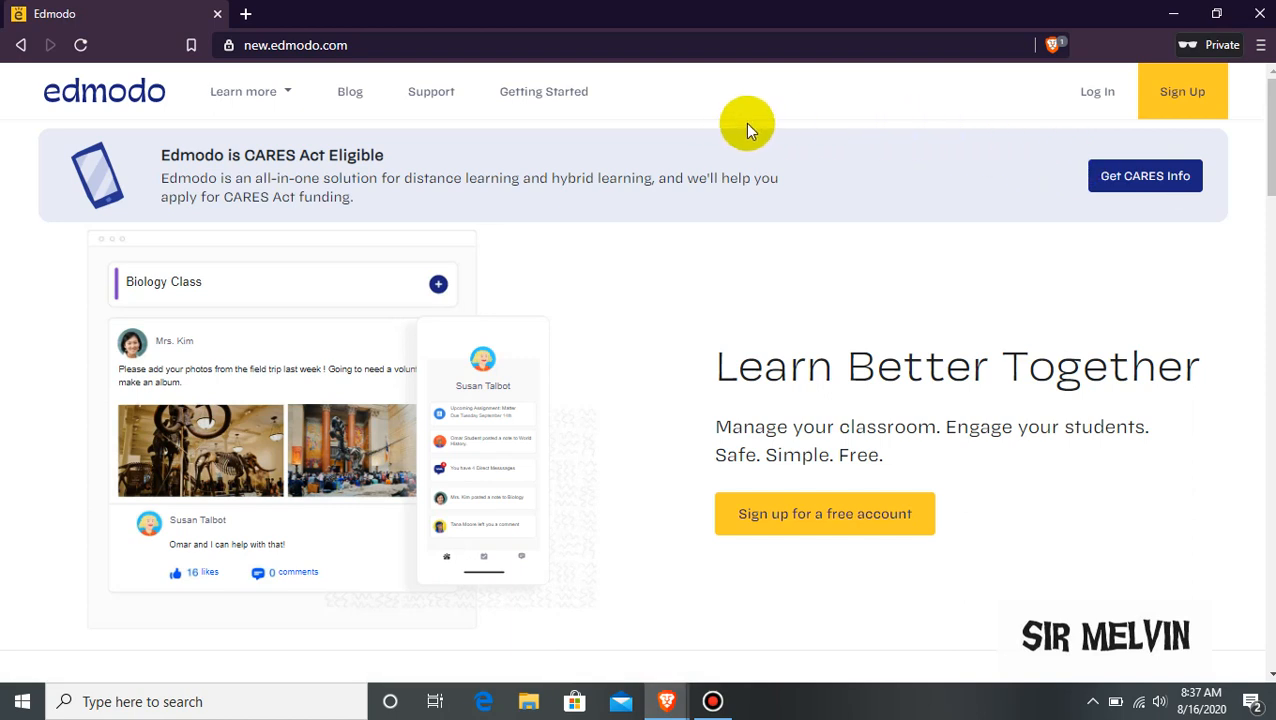
Open the Edmodo log-in page and clear the autofilled username so the field is empty.
left_click(1097, 100)
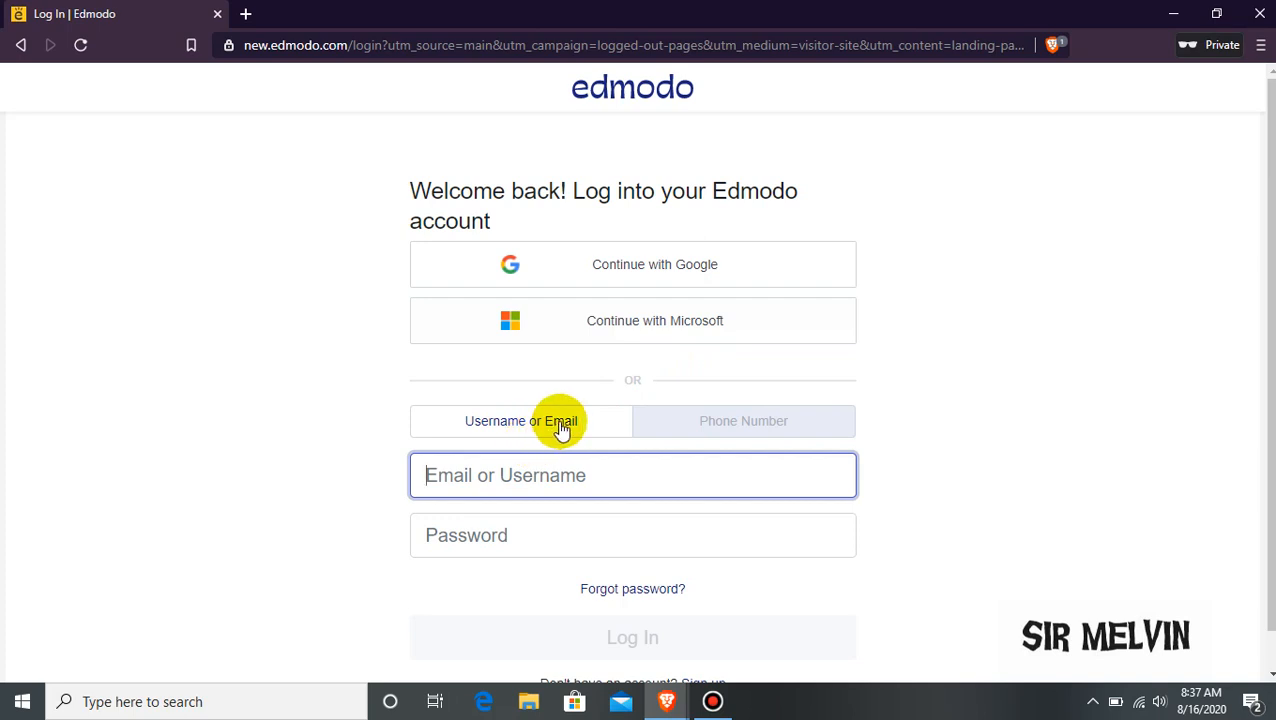
left_click(612, 478)
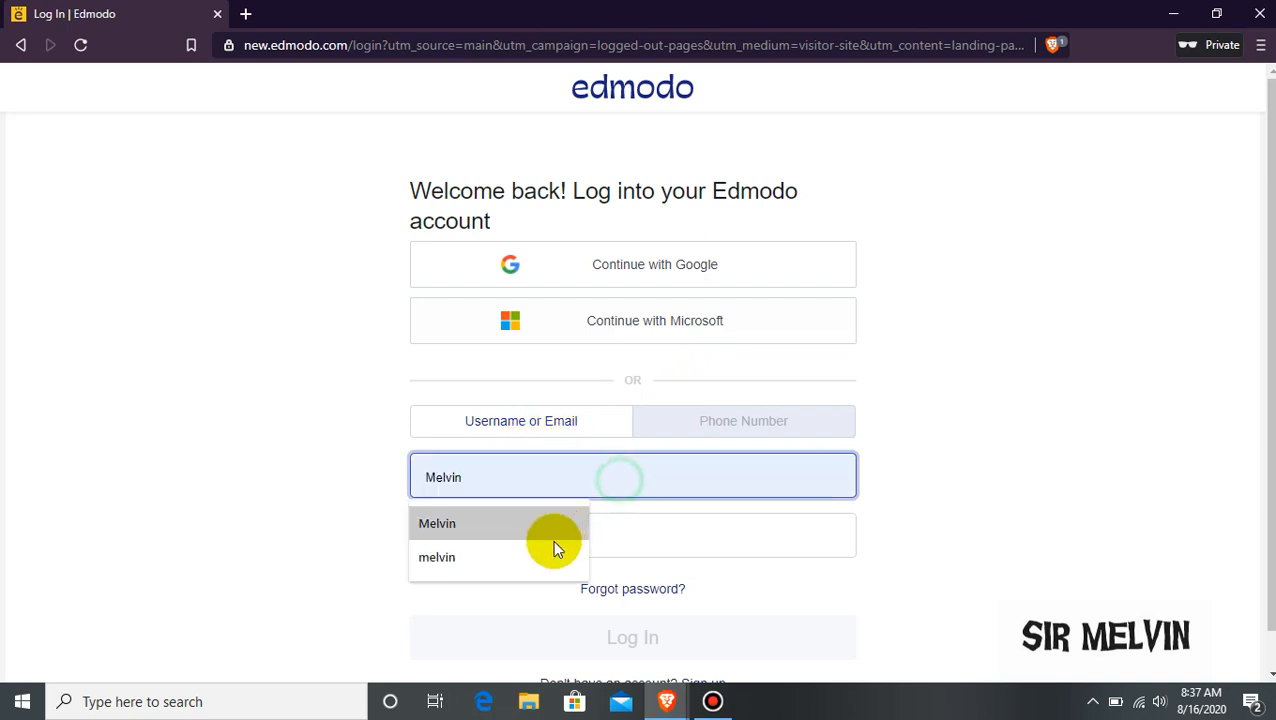
left_click(550, 550)
left_click_drag(555, 484, 194, 484)
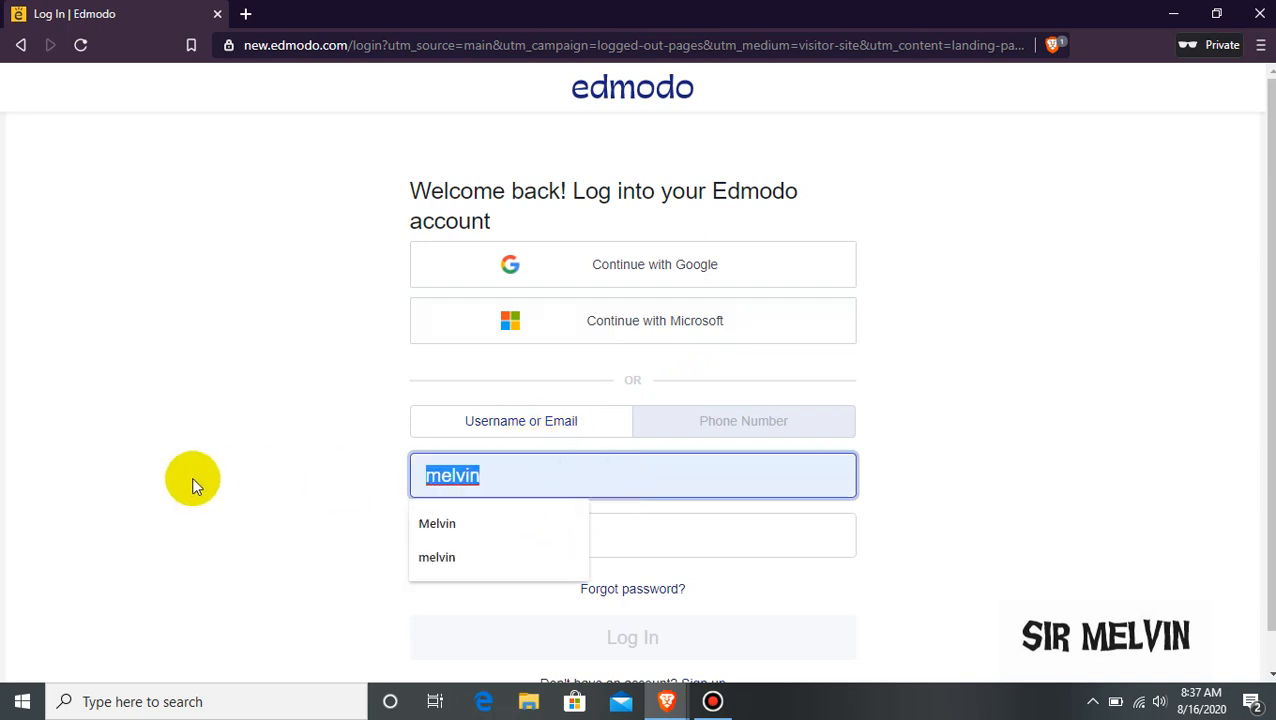
key("BackSpace")
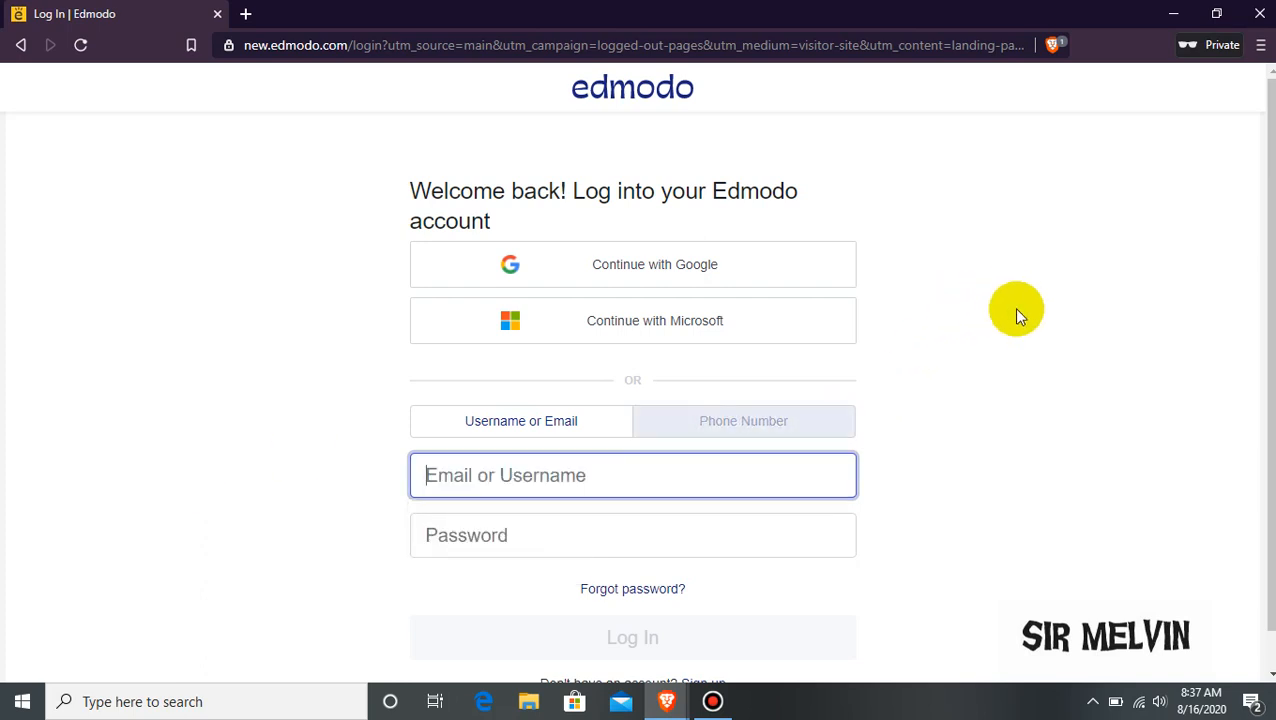
left_click(1020, 309)
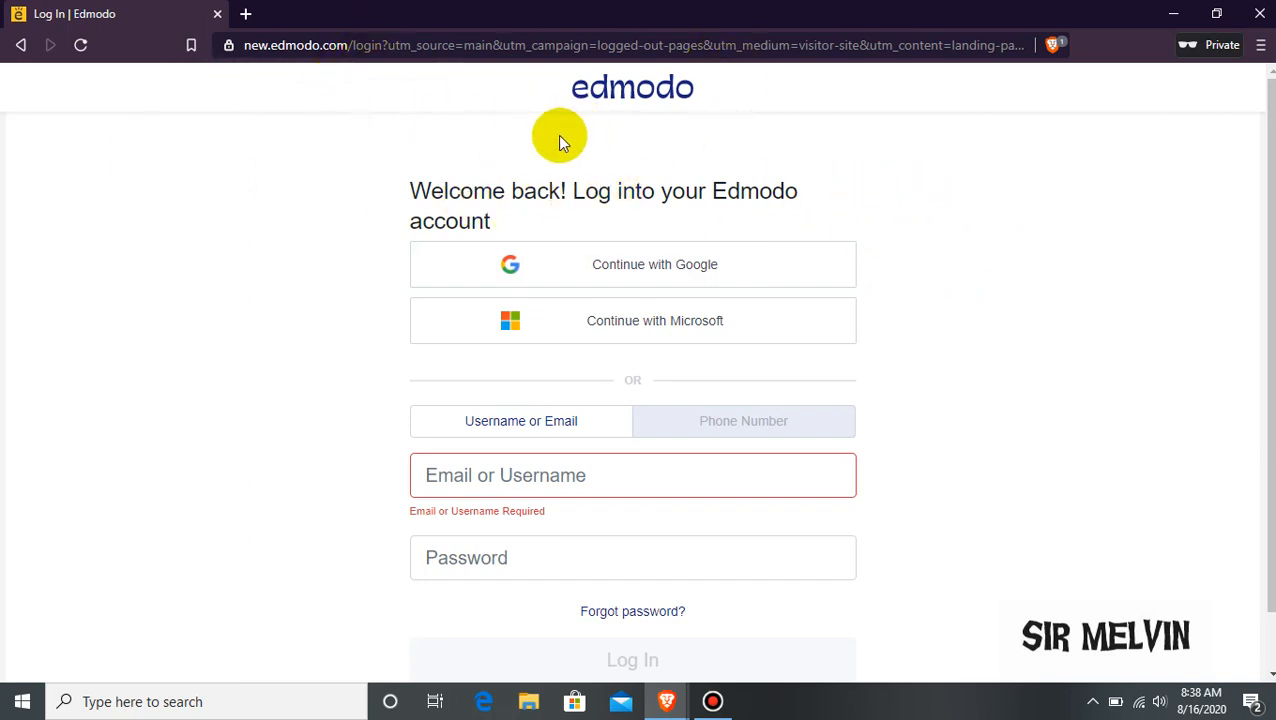
Sign in to Edmodo through Google with the saved account and saved password.
left_click(708, 275)
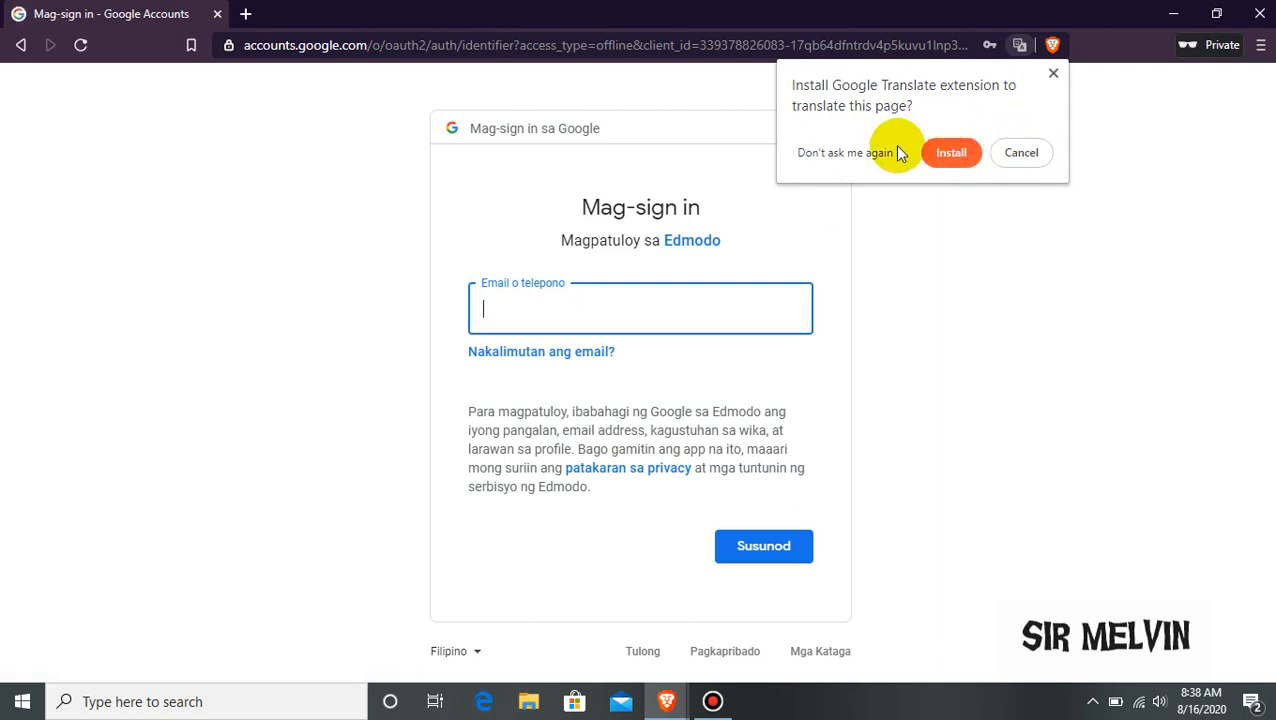
left_click(1055, 80)
left_click(597, 318)
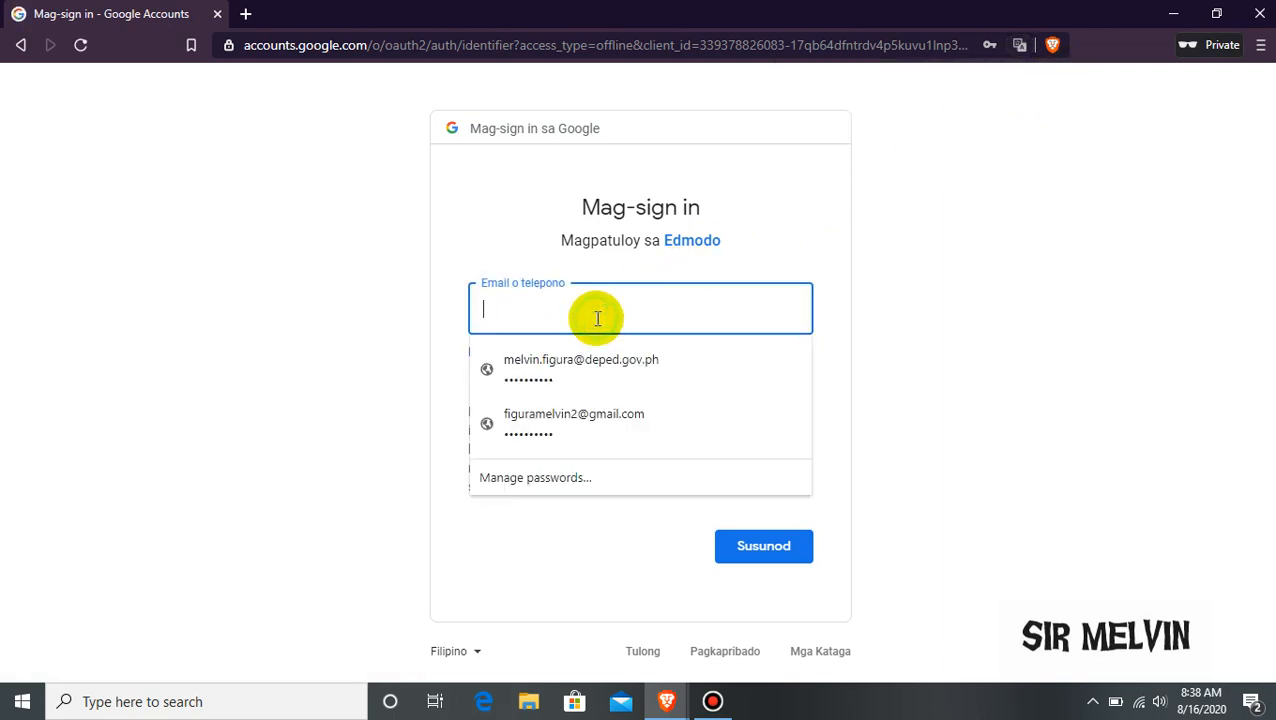
left_click(598, 414)
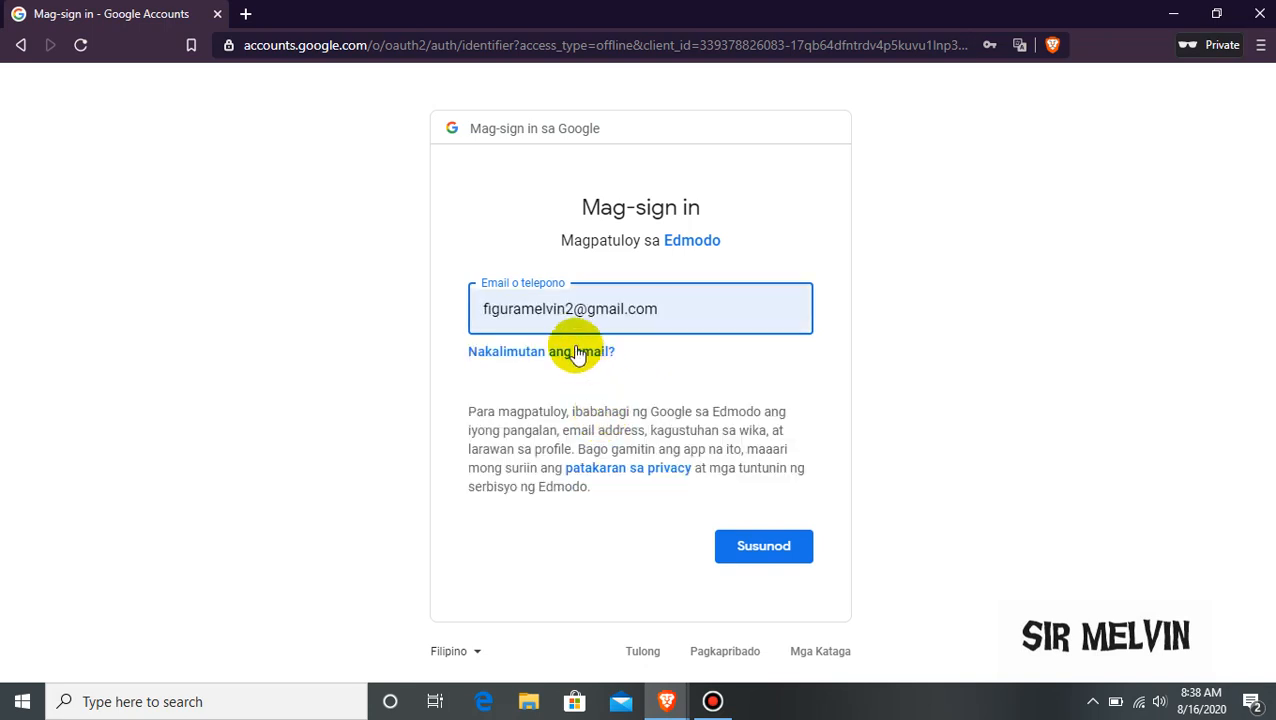
left_click(748, 548)
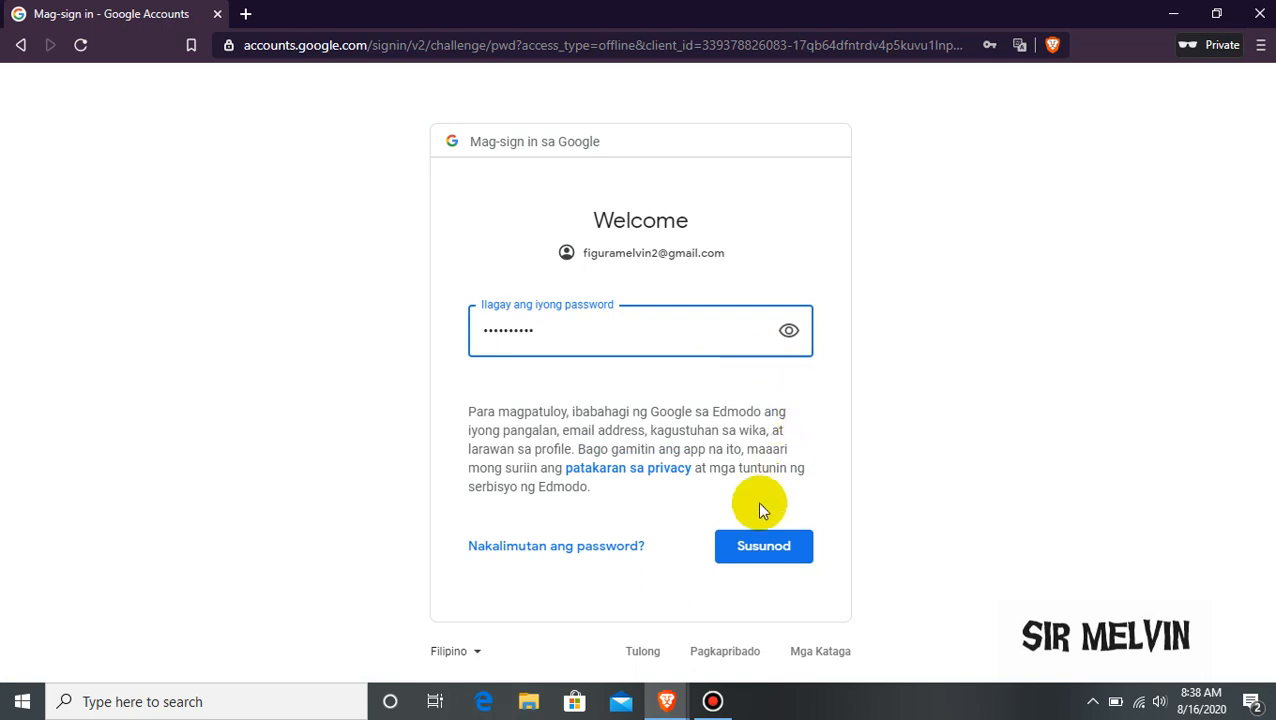
left_click(752, 549)
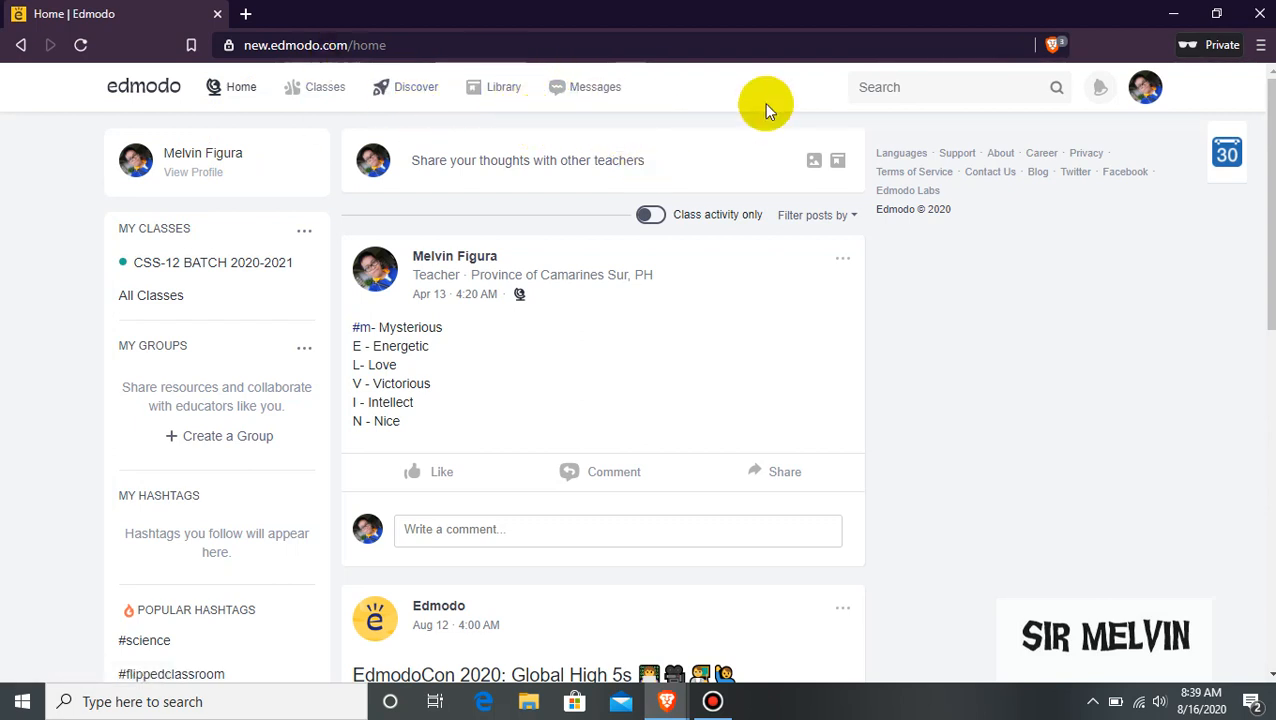
Open and close the account menu, then go to My Classes.
left_click(1148, 96)
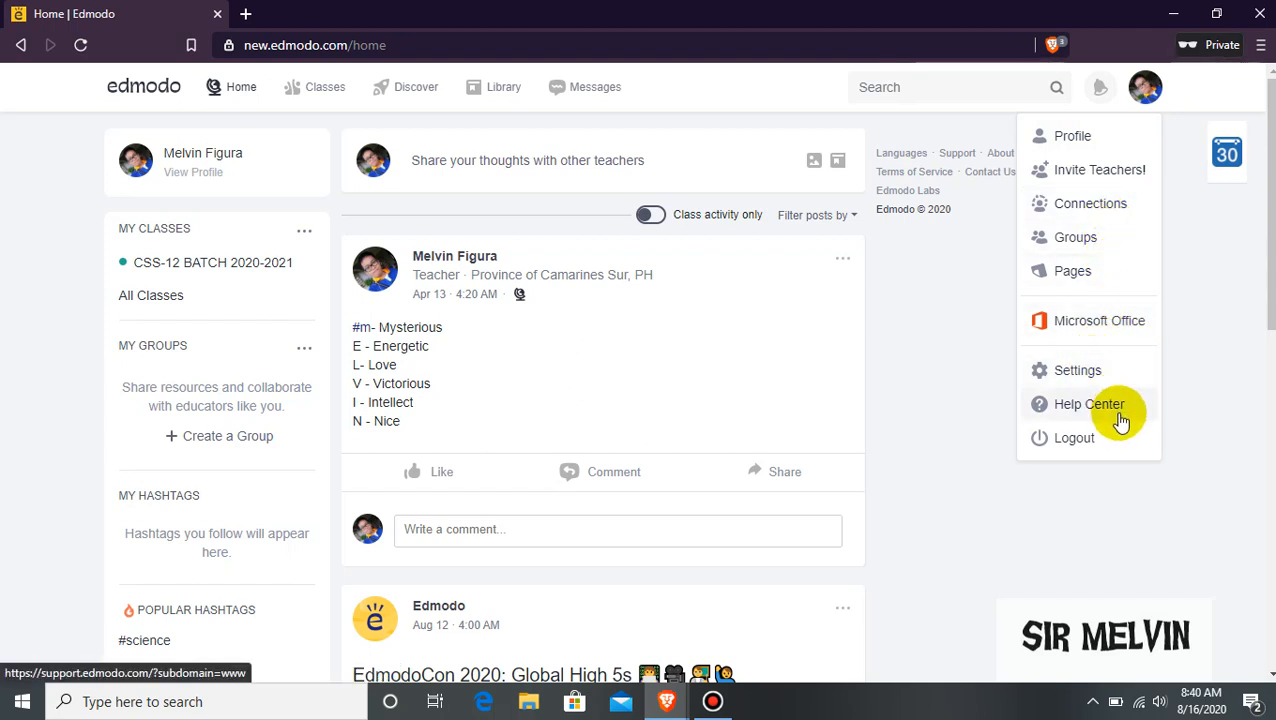
left_click(966, 488)
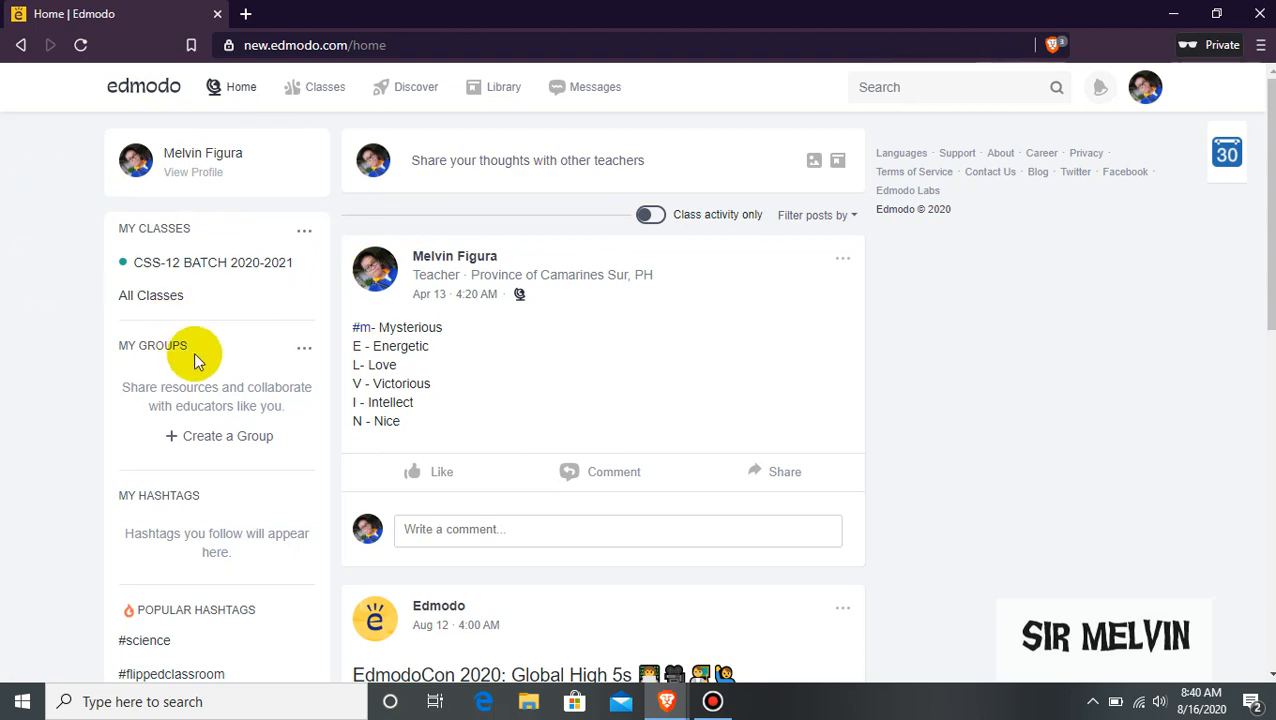
left_click(328, 92)
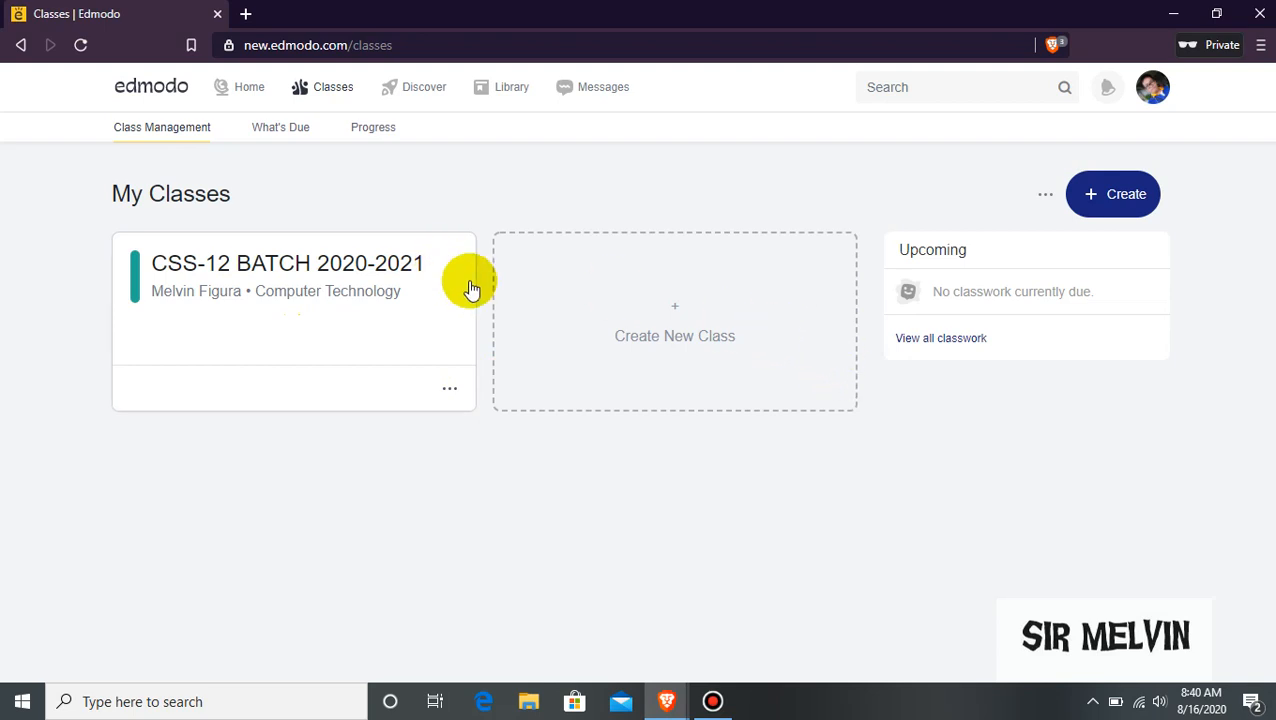
Try joining a class with an empty code, close Join a Class, and reopen the Create menu.
left_click(1110, 205)
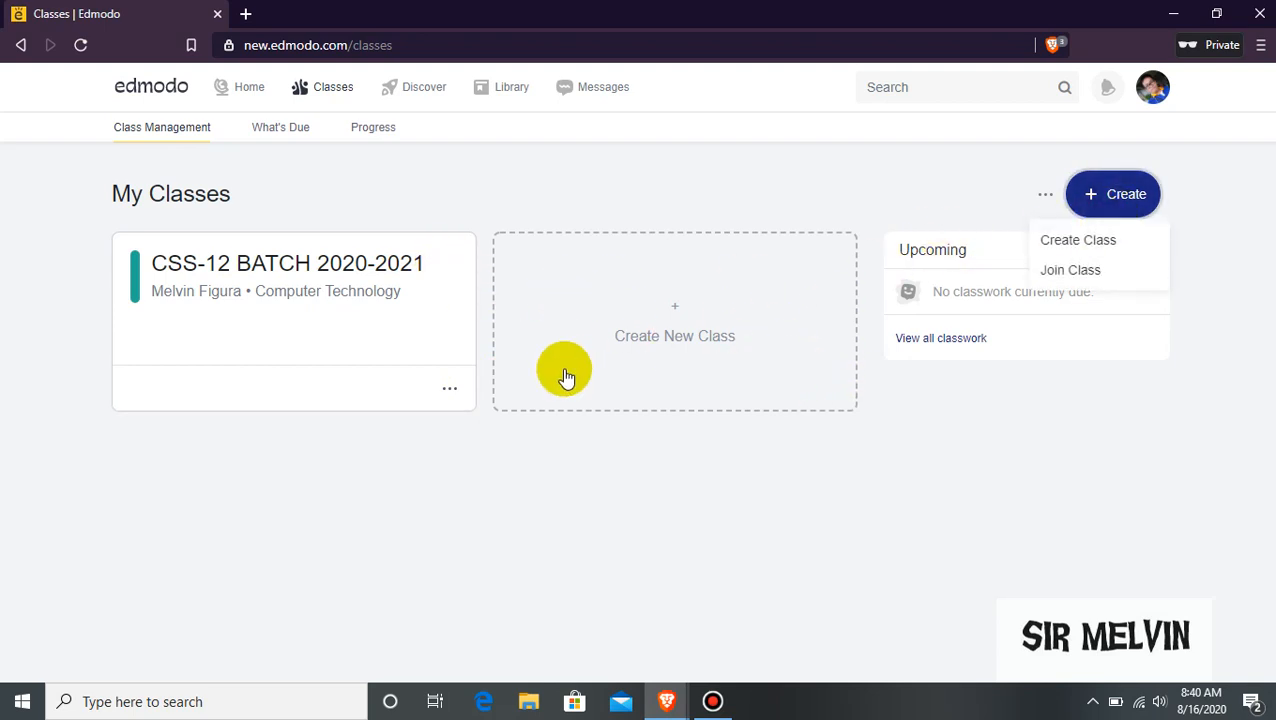
left_click(1088, 276)
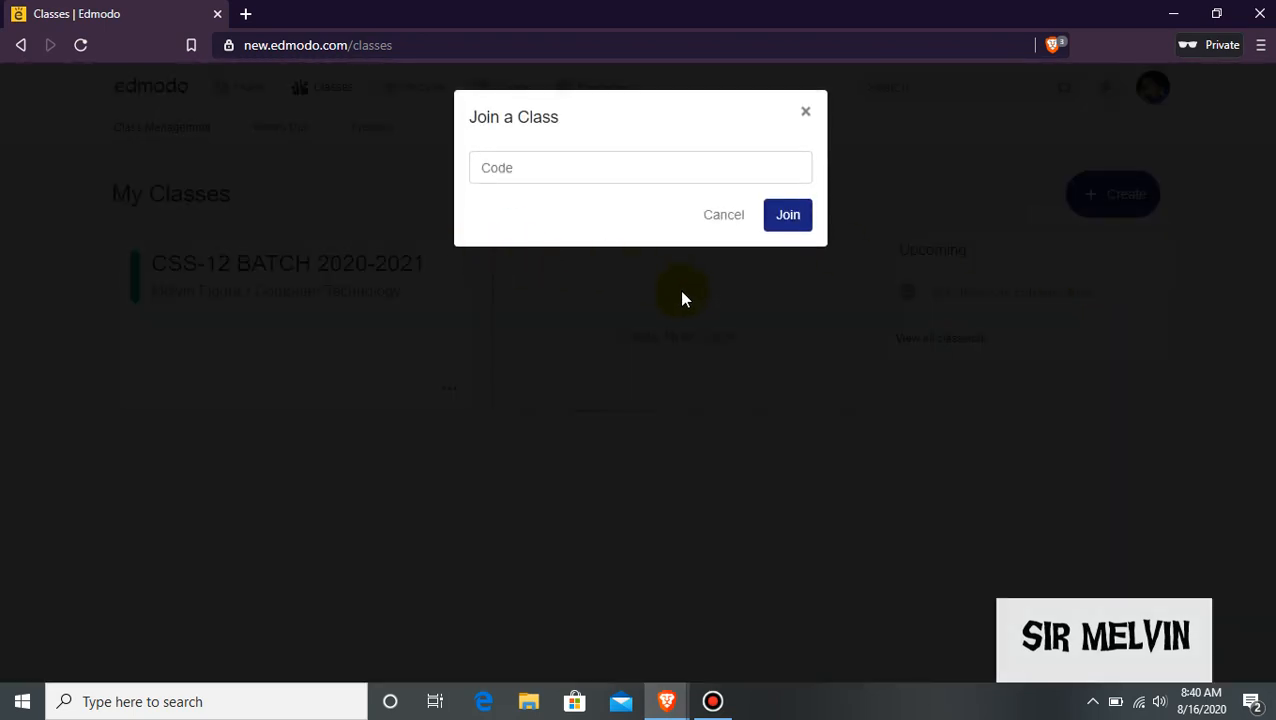
left_click(576, 168)
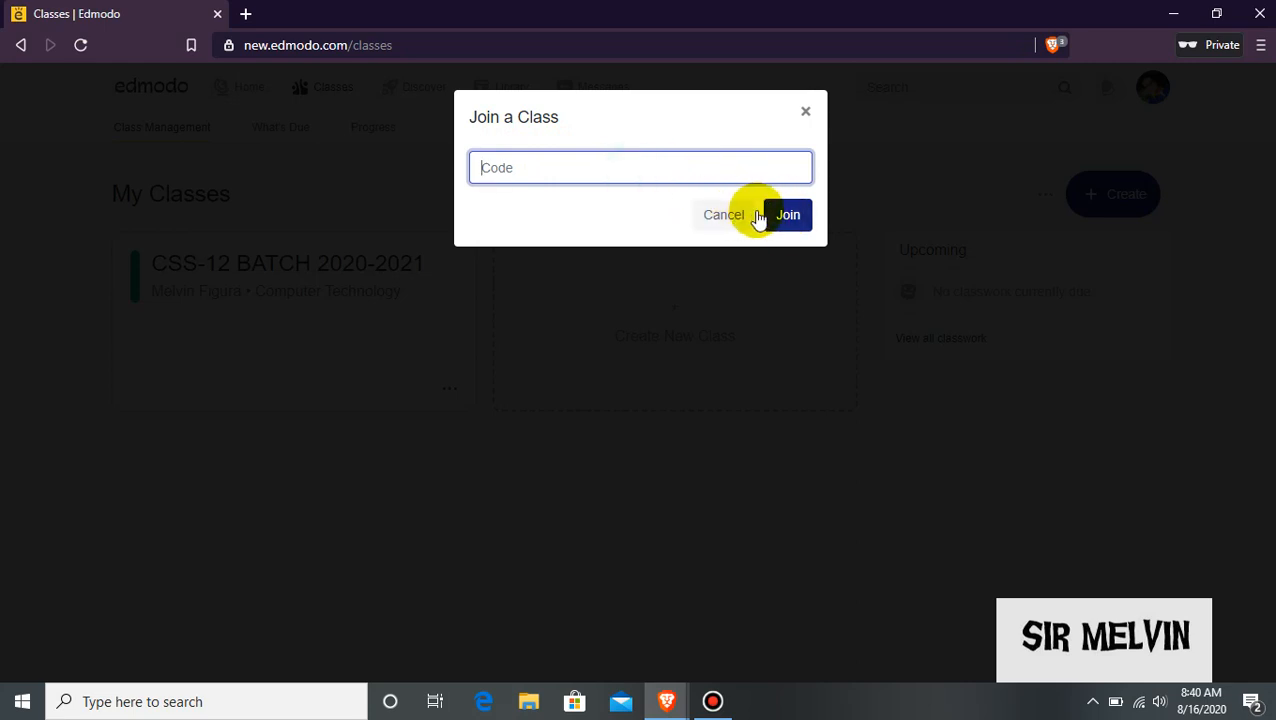
left_click(790, 222)
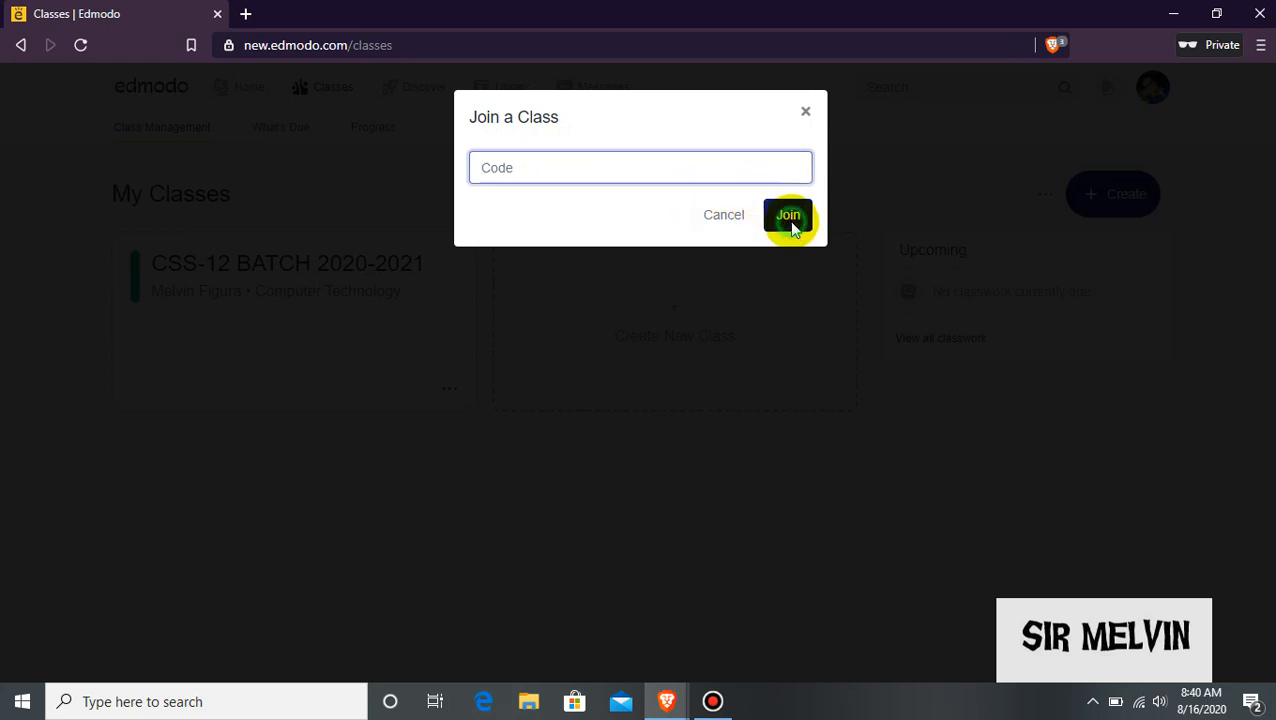
left_click(707, 167)
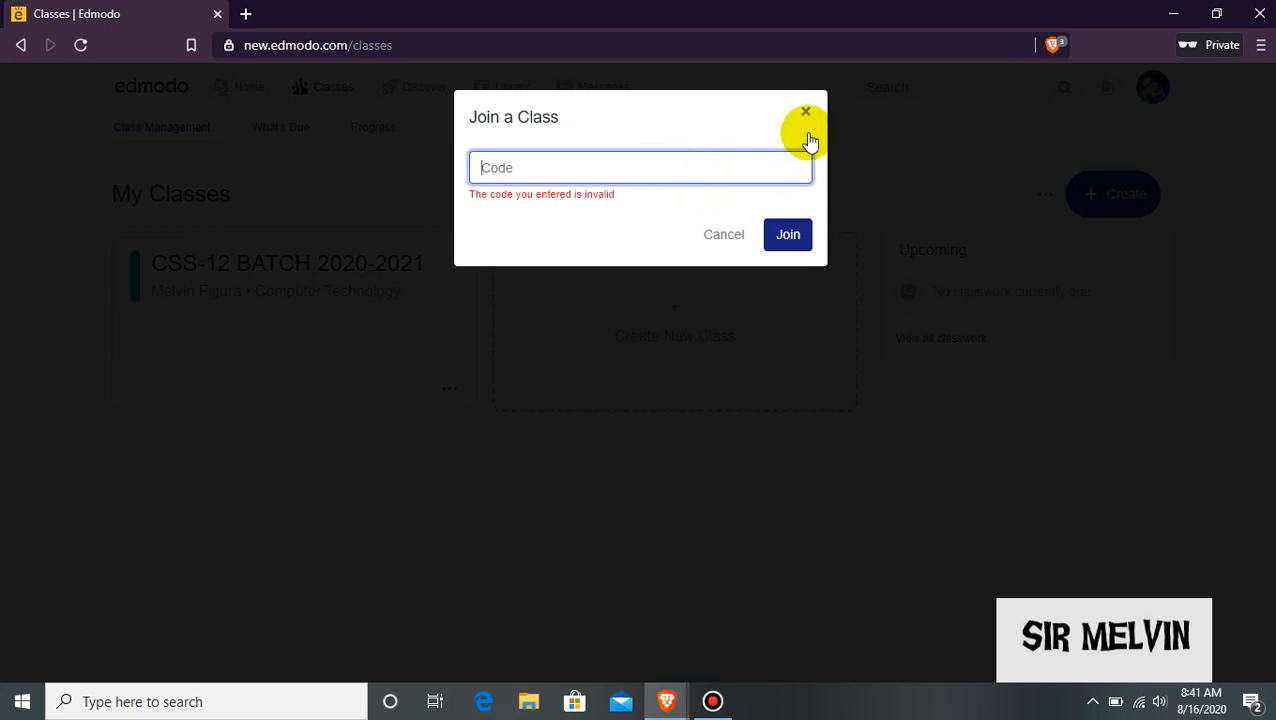
left_click(670, 164)
left_click(805, 112)
left_click(1110, 202)
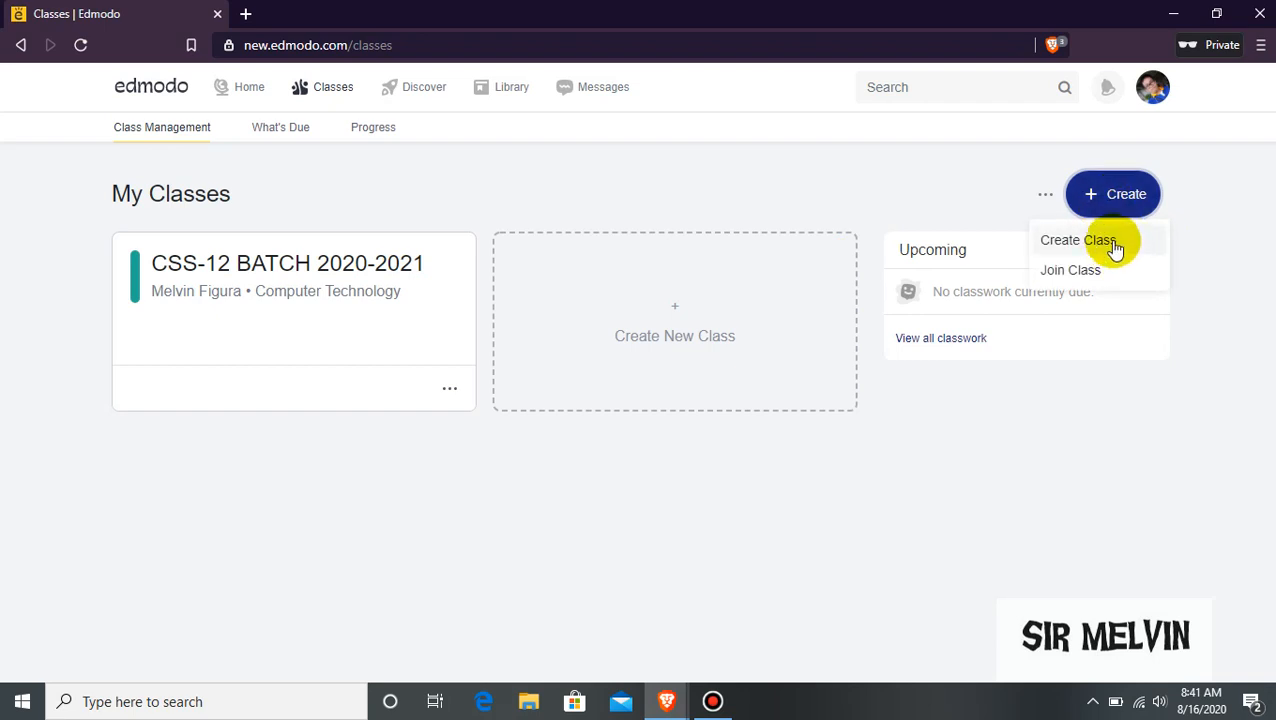
Start a new class named 'CSS - 11' with grade level 11th Grade.
left_click(1116, 244)
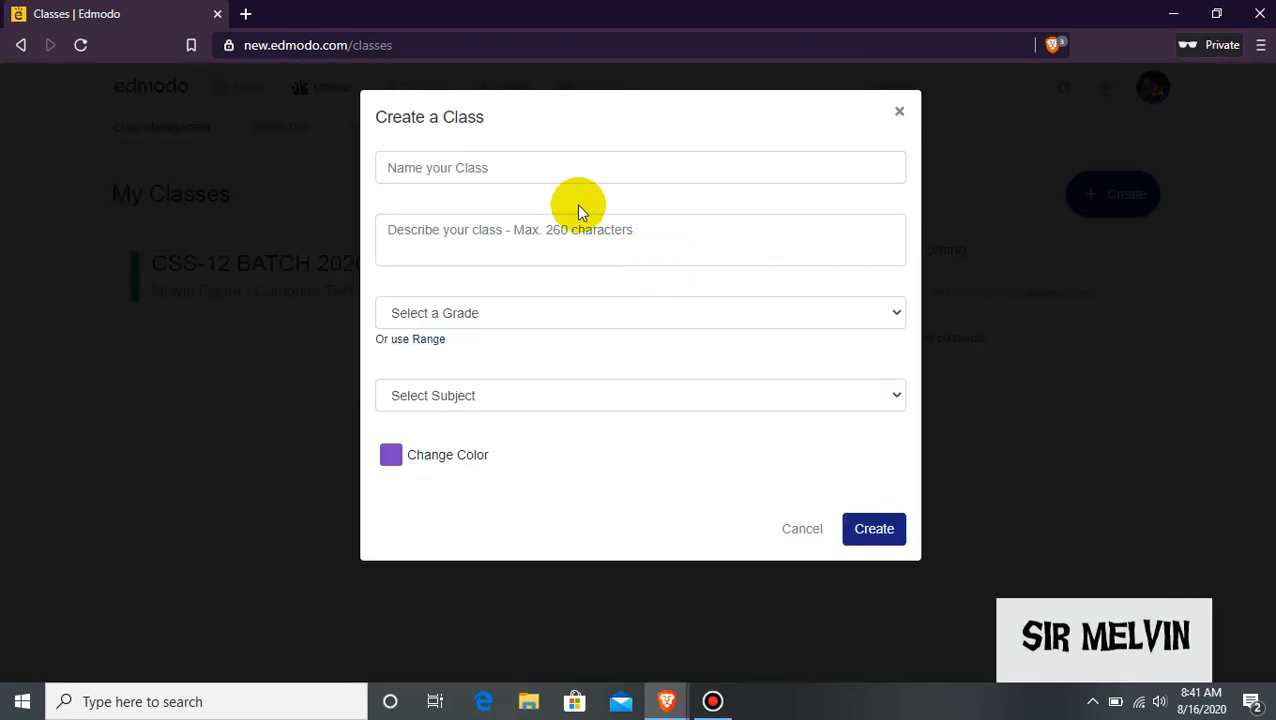
left_click(597, 173)
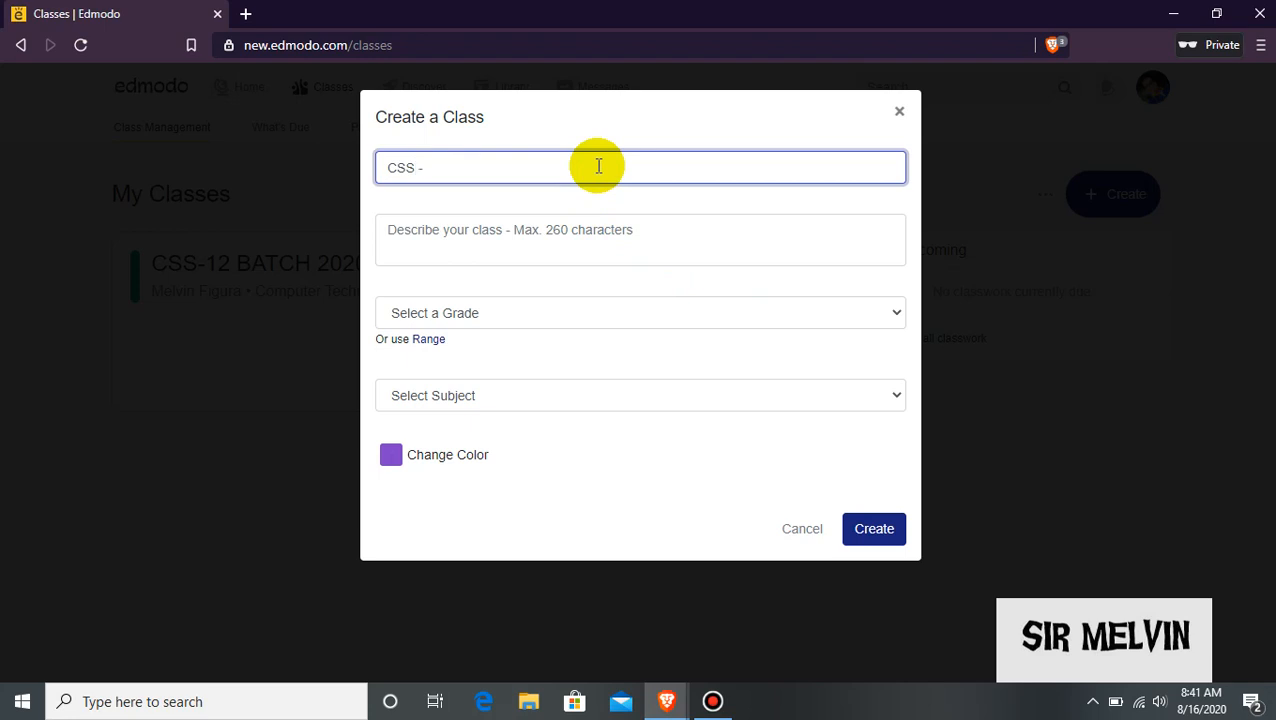
type("CSS - 11")
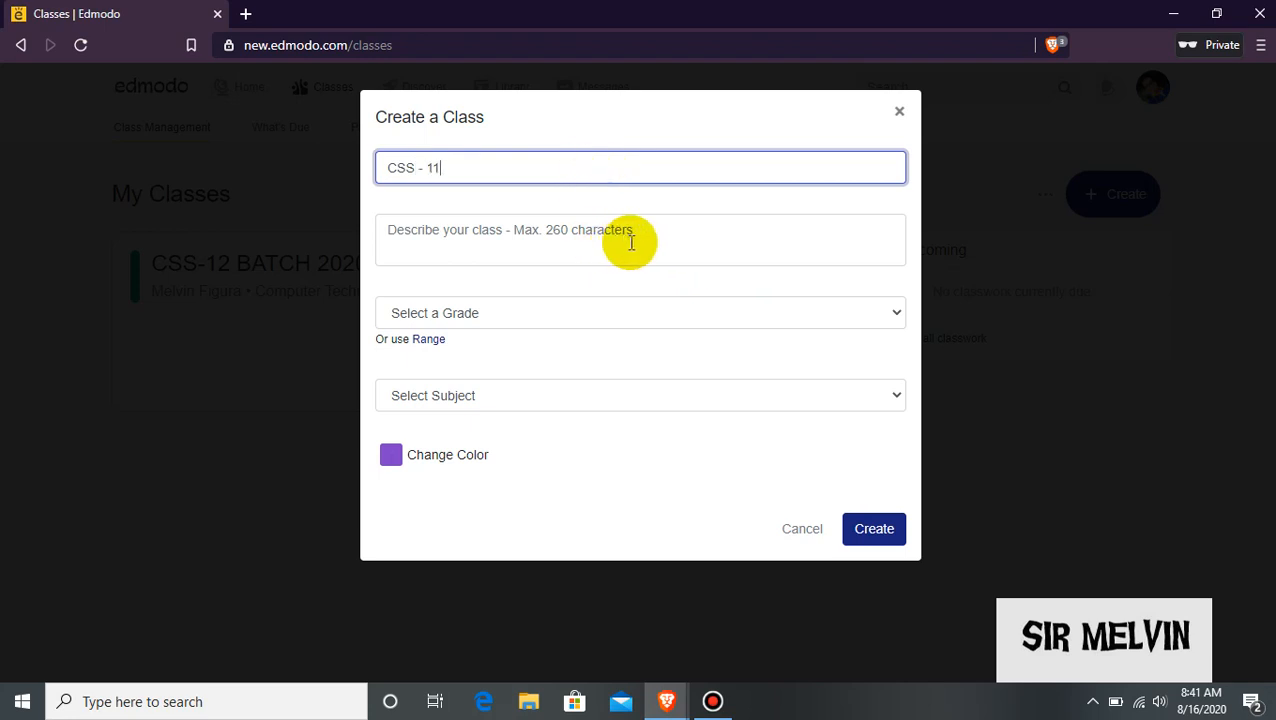
left_click(633, 242)
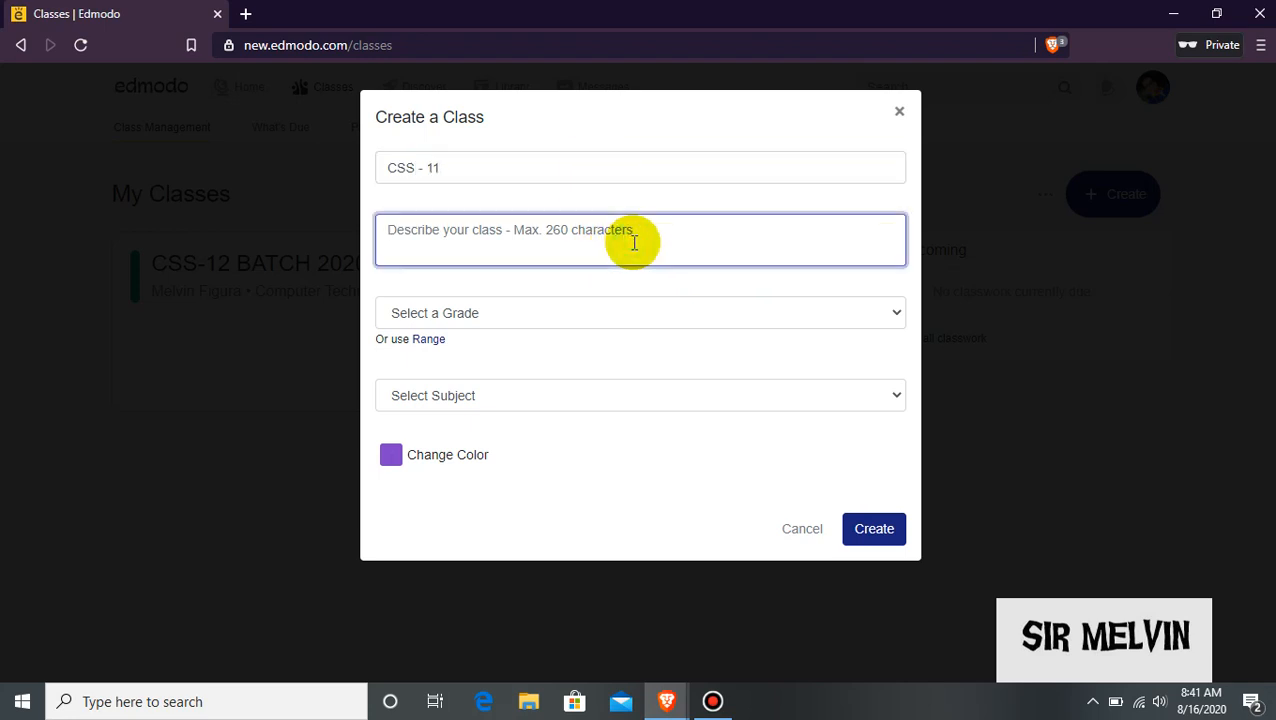
left_click(620, 316)
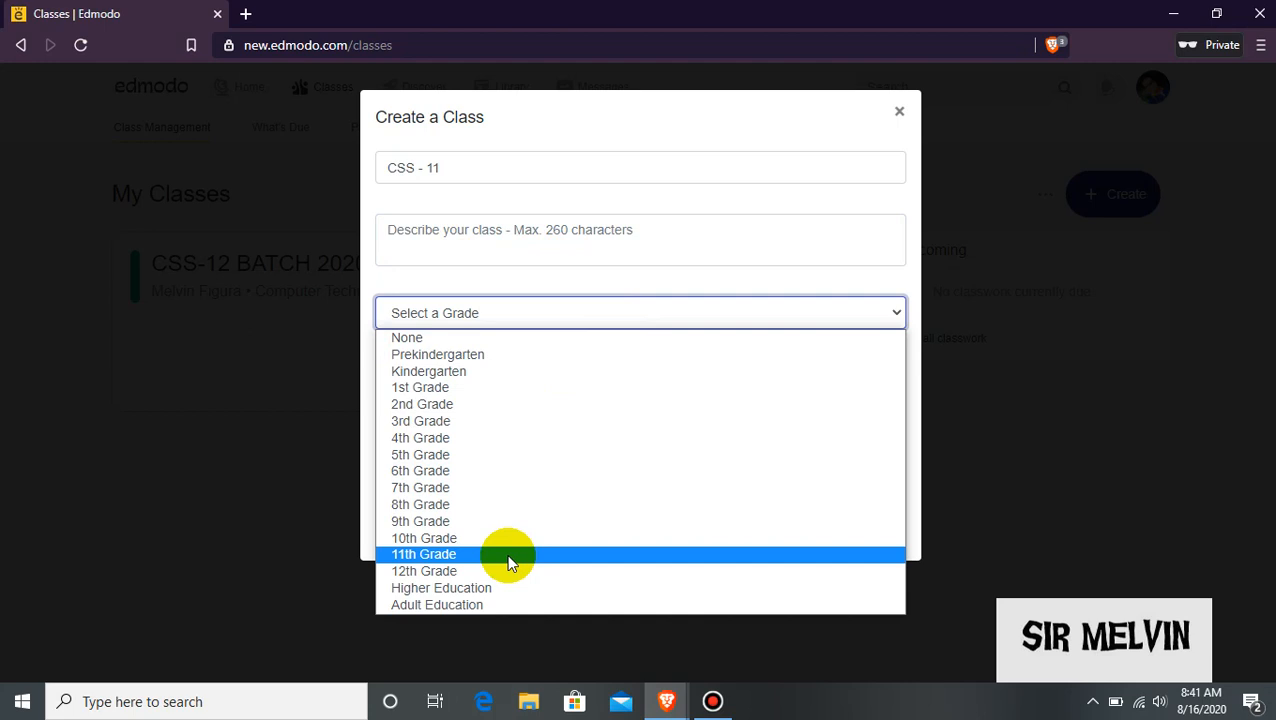
left_click(473, 555)
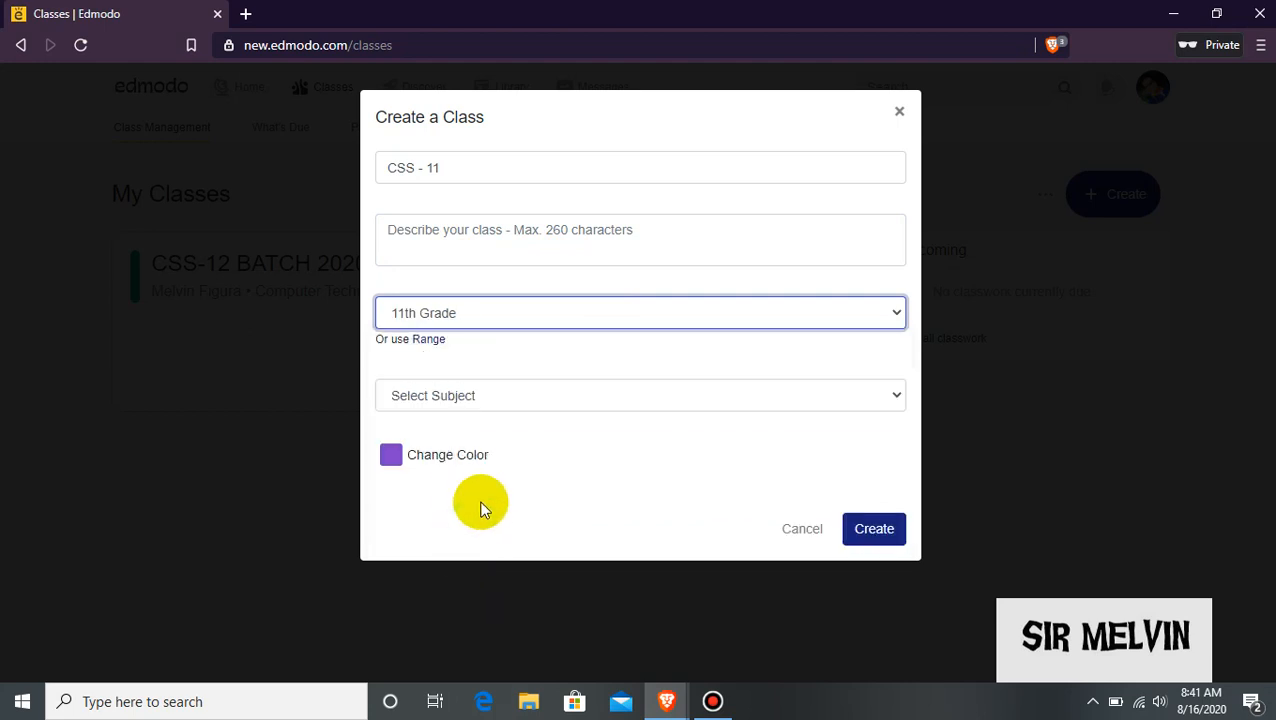
left_click(620, 316)
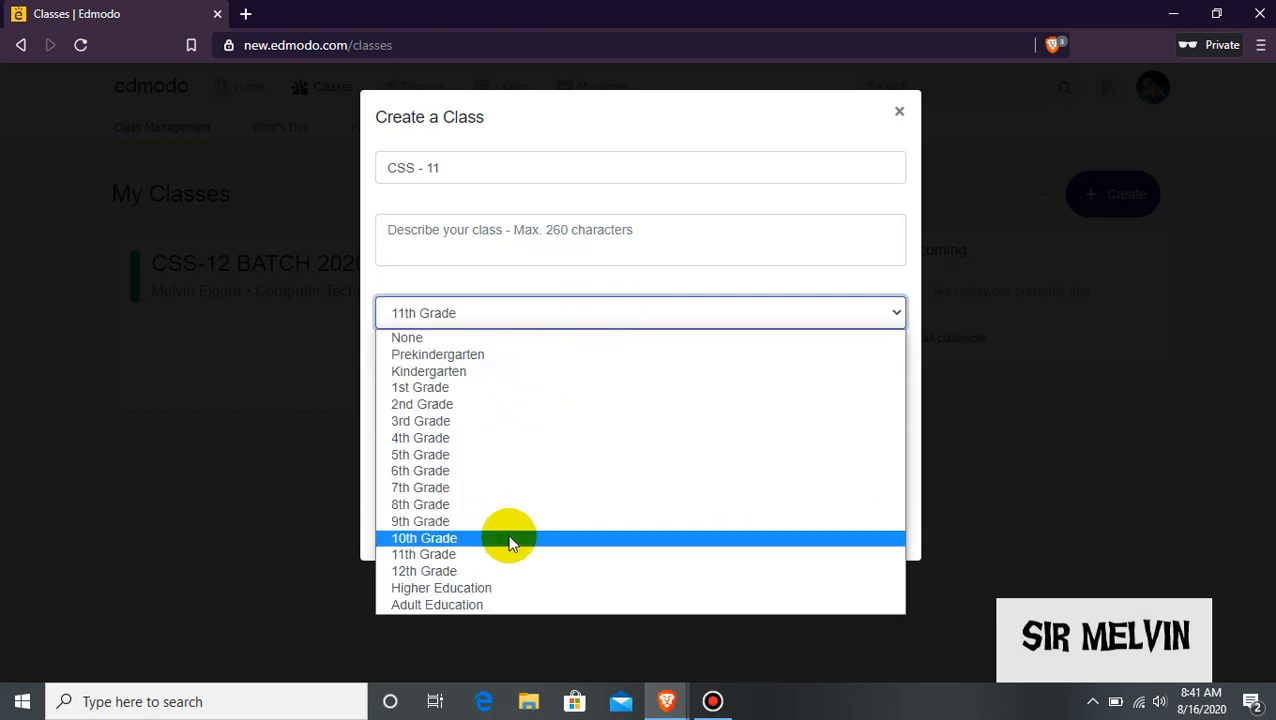
left_click(997, 350)
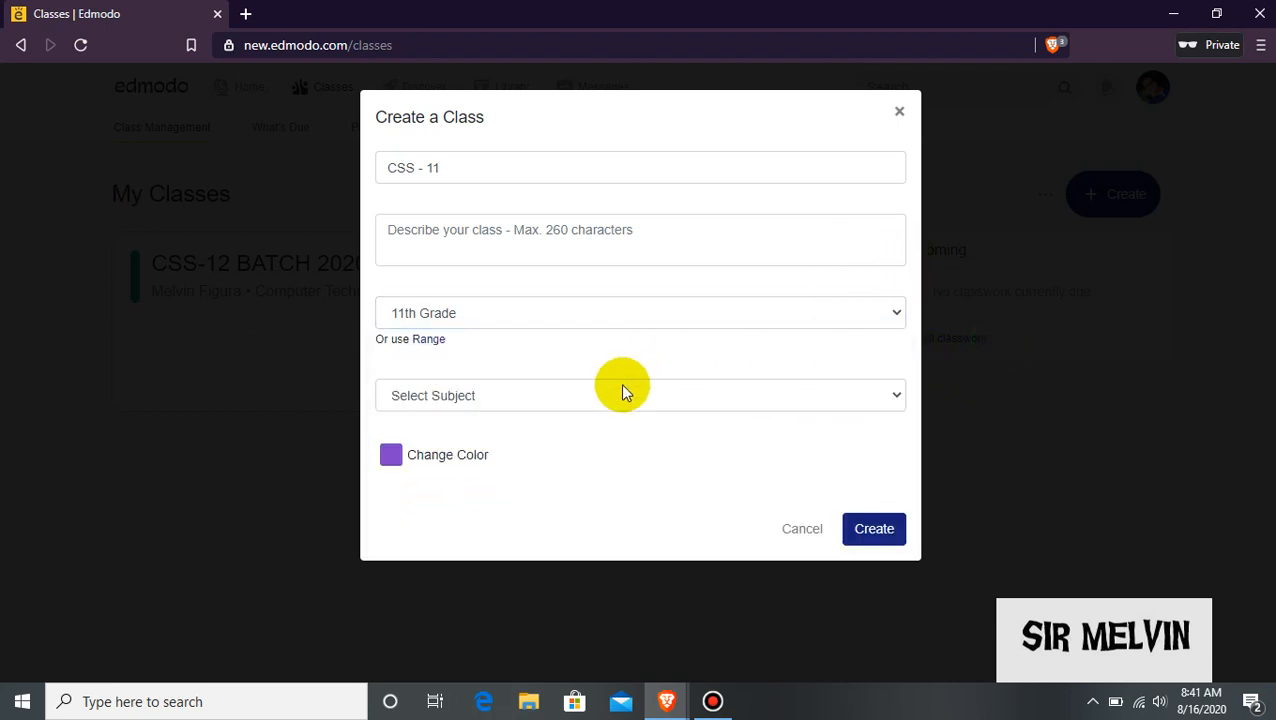
Set subject and sub-subject to All and the colour to light blue, then create the class.
left_click(610, 397)
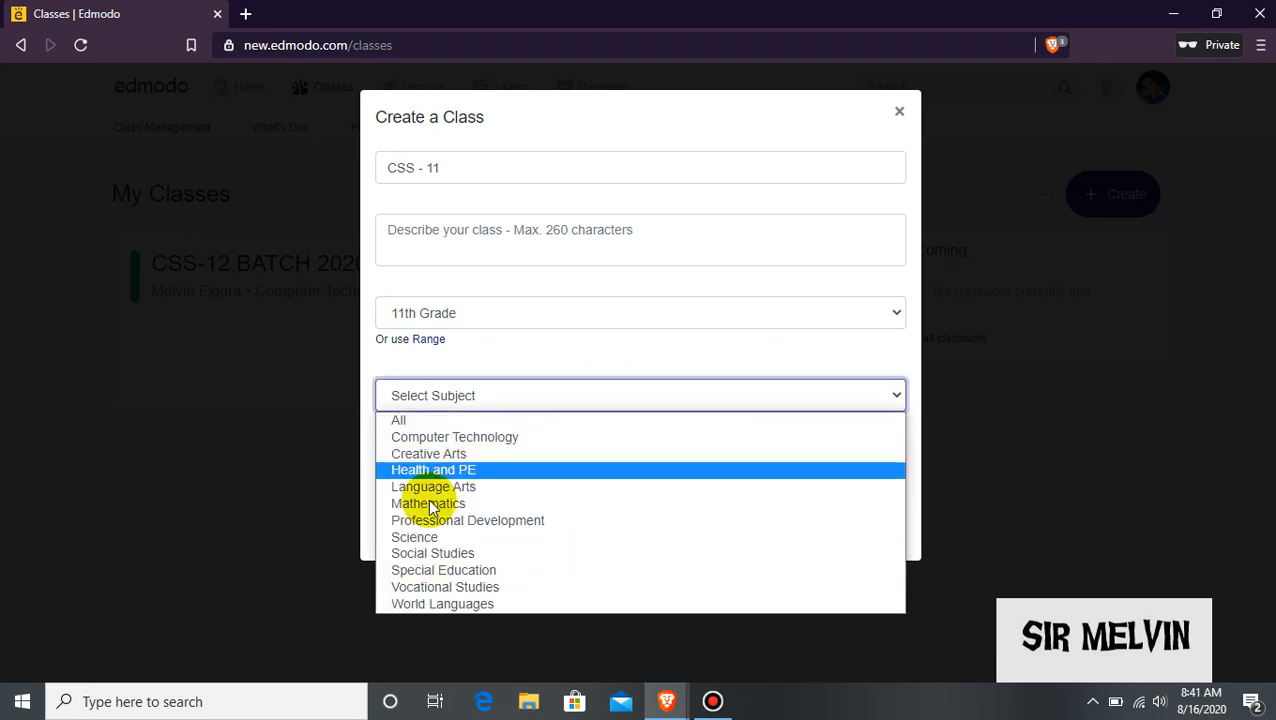
left_click(478, 420)
left_click(549, 461)
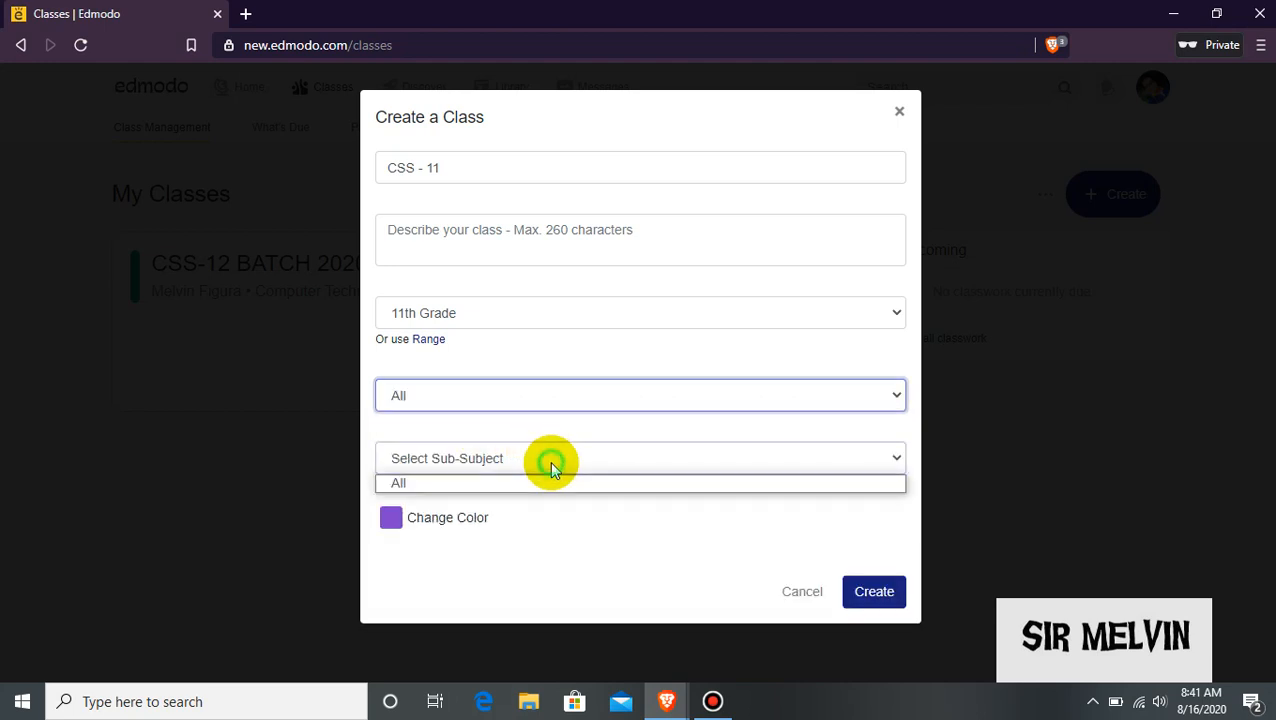
left_click(549, 461)
left_click(544, 464)
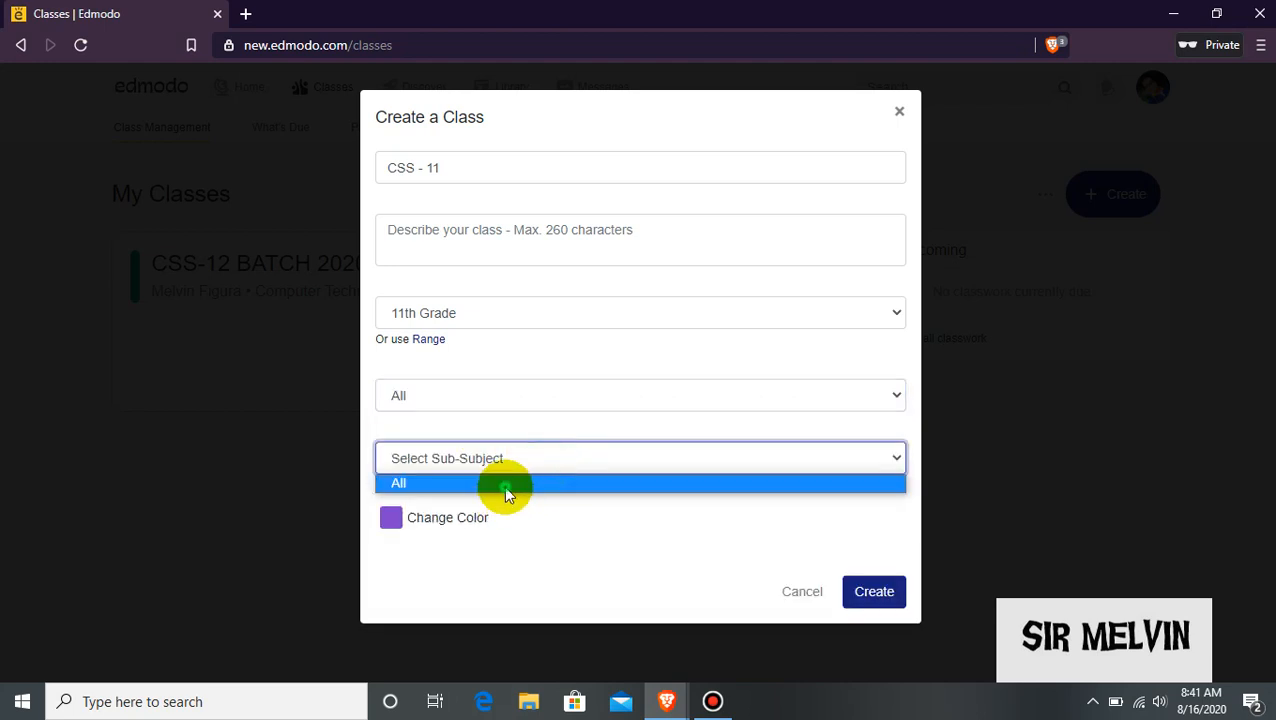
left_click(505, 484)
left_click(390, 519)
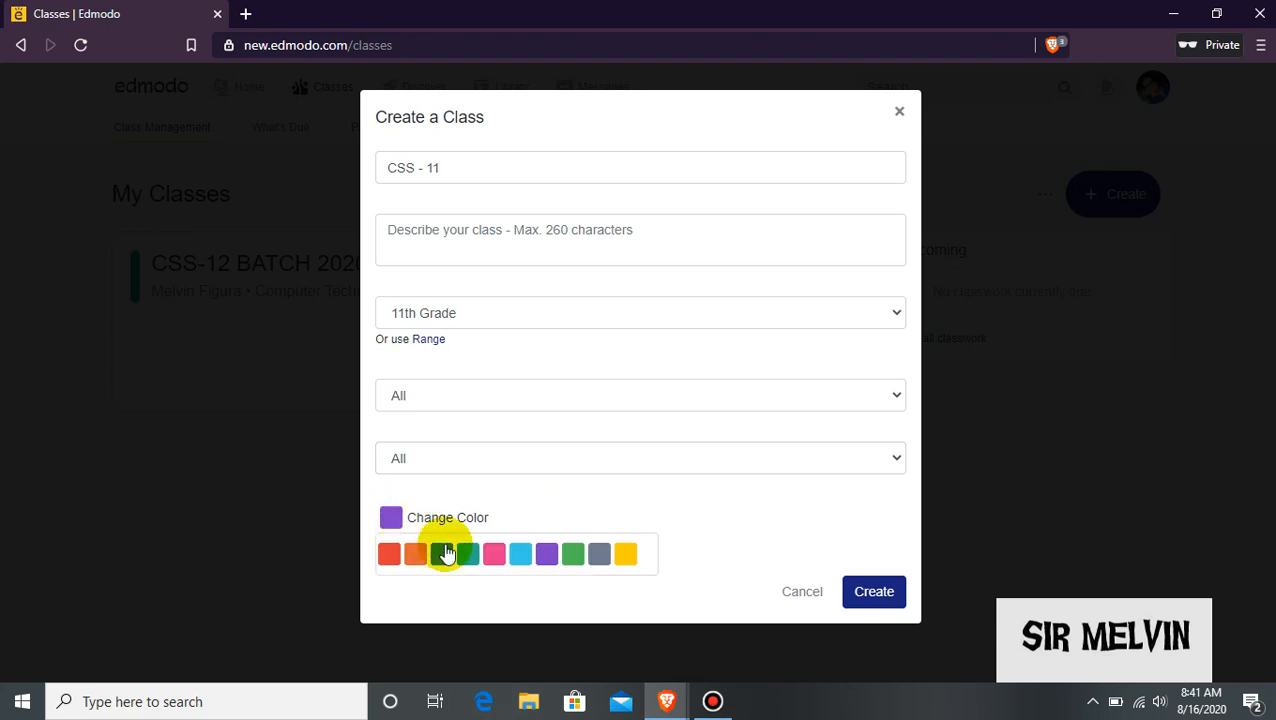
left_click(527, 555)
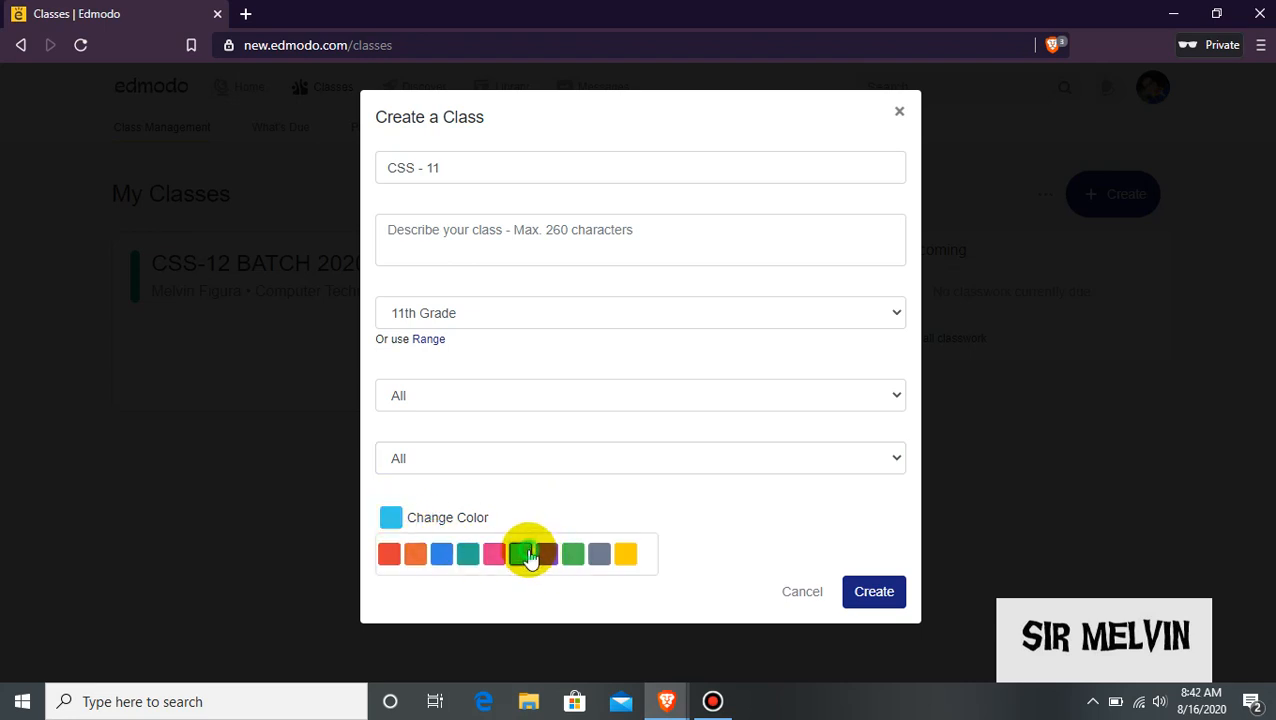
left_click(730, 558)
left_click(874, 591)
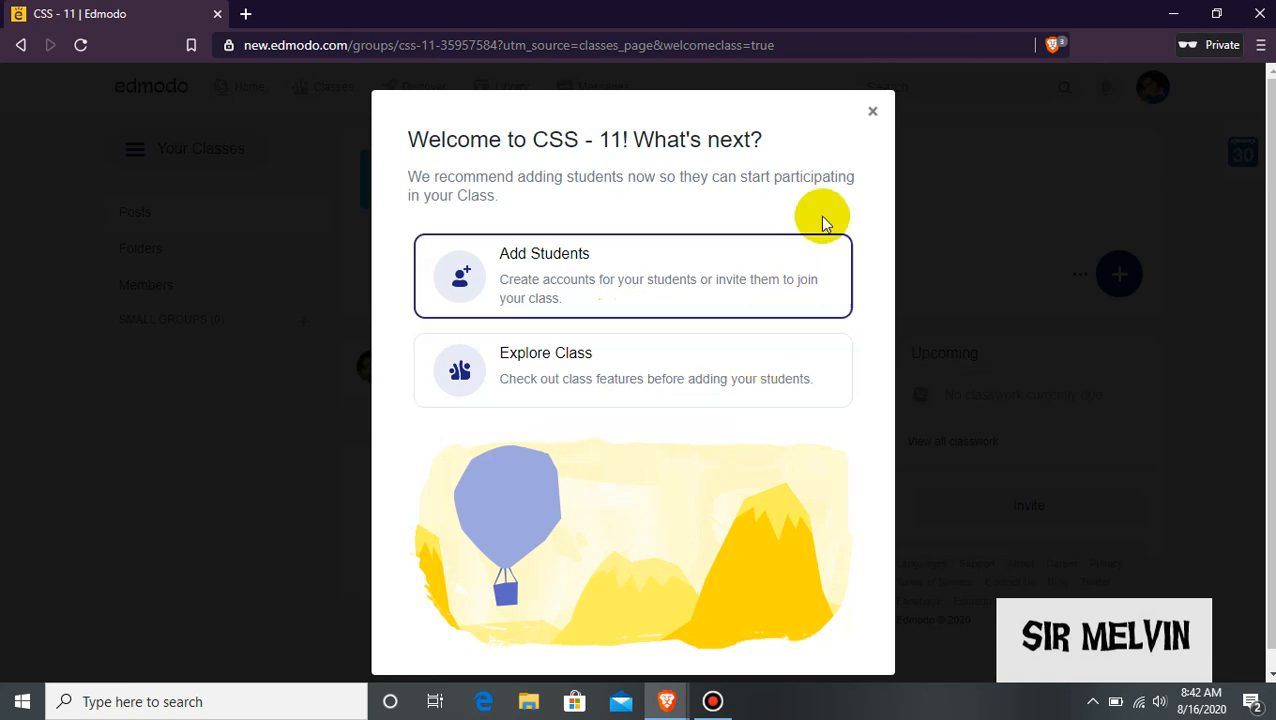
Dismiss the CSS - 11 welcome message, then view and close the assignment and quiz options.
left_click(873, 117)
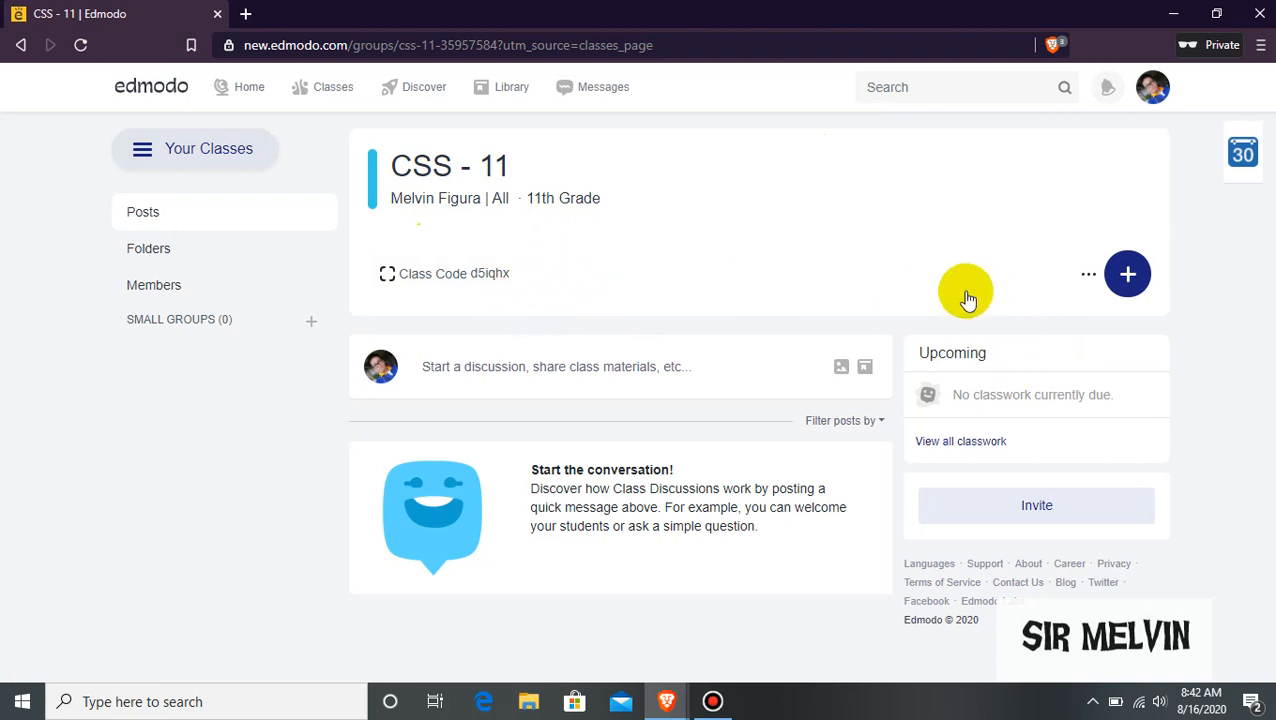
left_click(1130, 280)
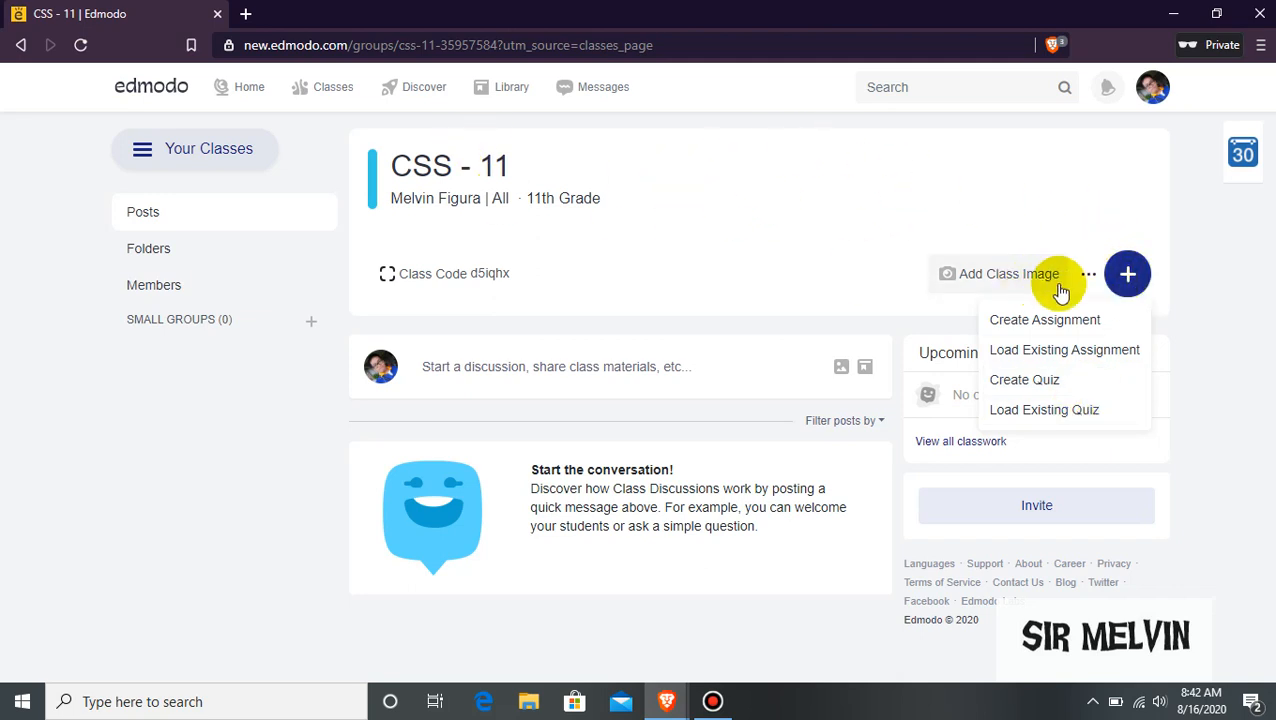
left_click(843, 235)
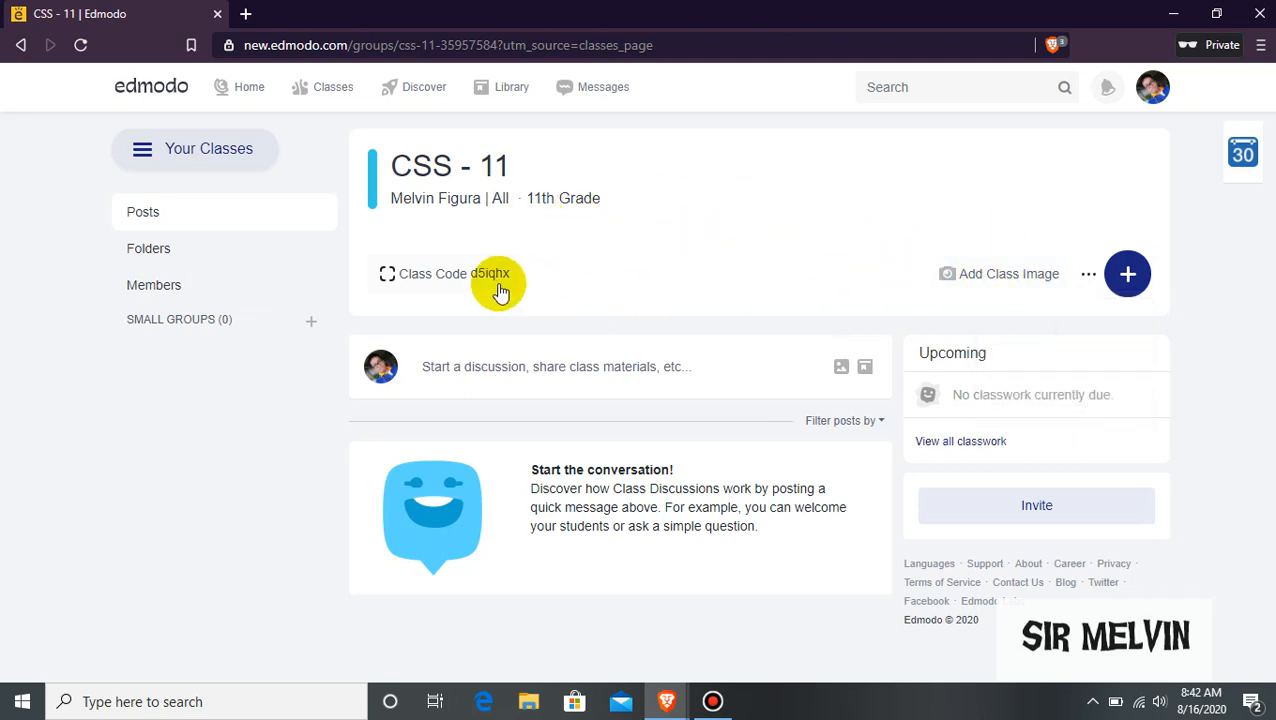
Copy the CSS - 11 class code and lock it so joins require approval.
left_click(446, 284)
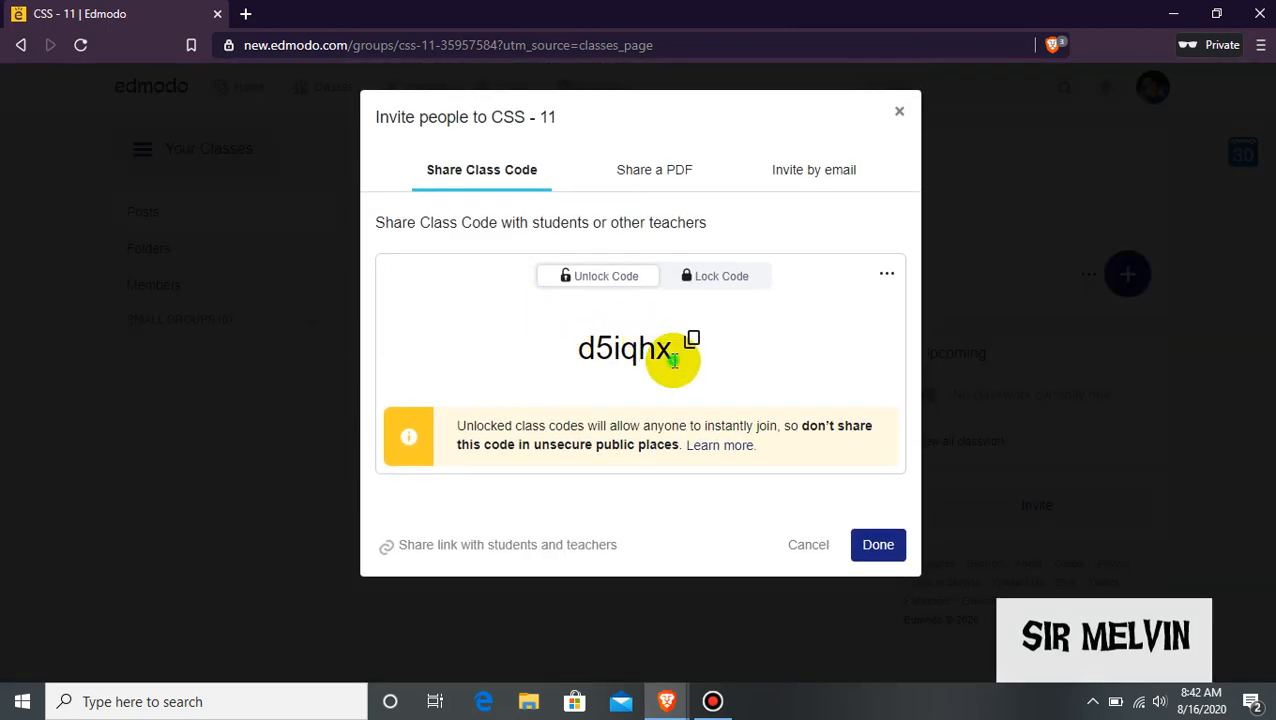
left_click_drag(673, 360, 506, 359)
left_click(734, 375)
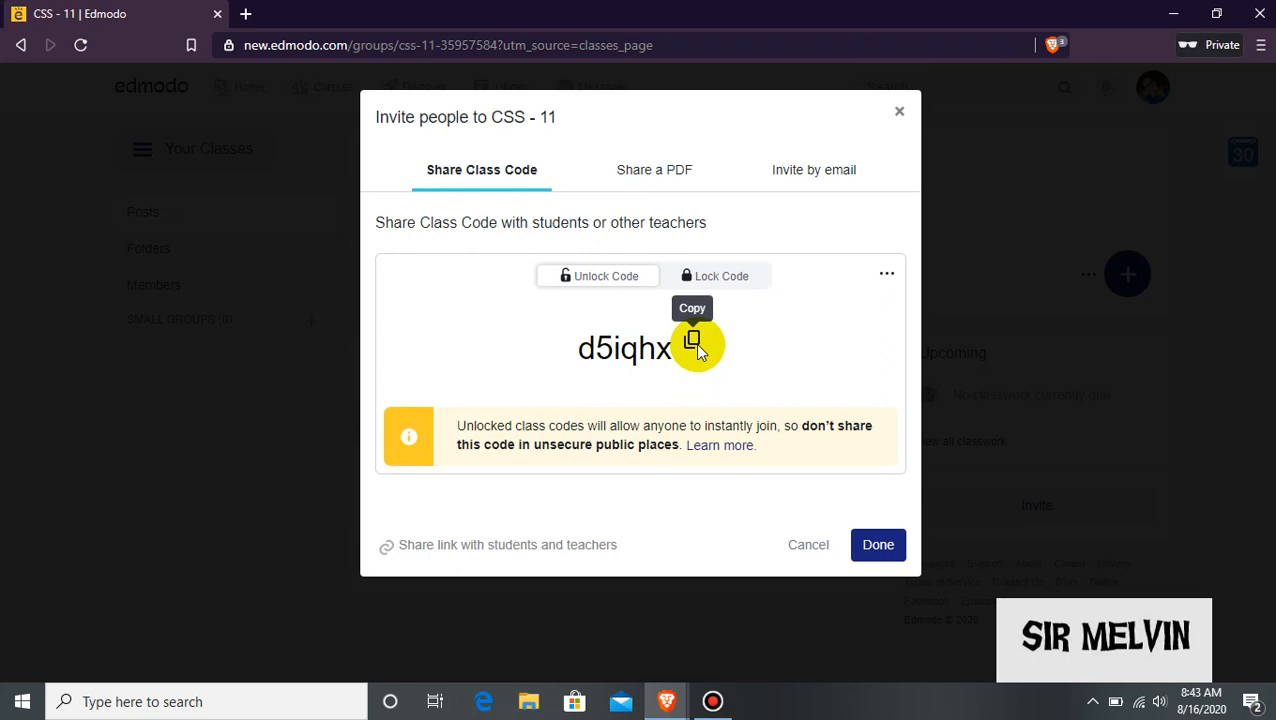
left_click(621, 279)
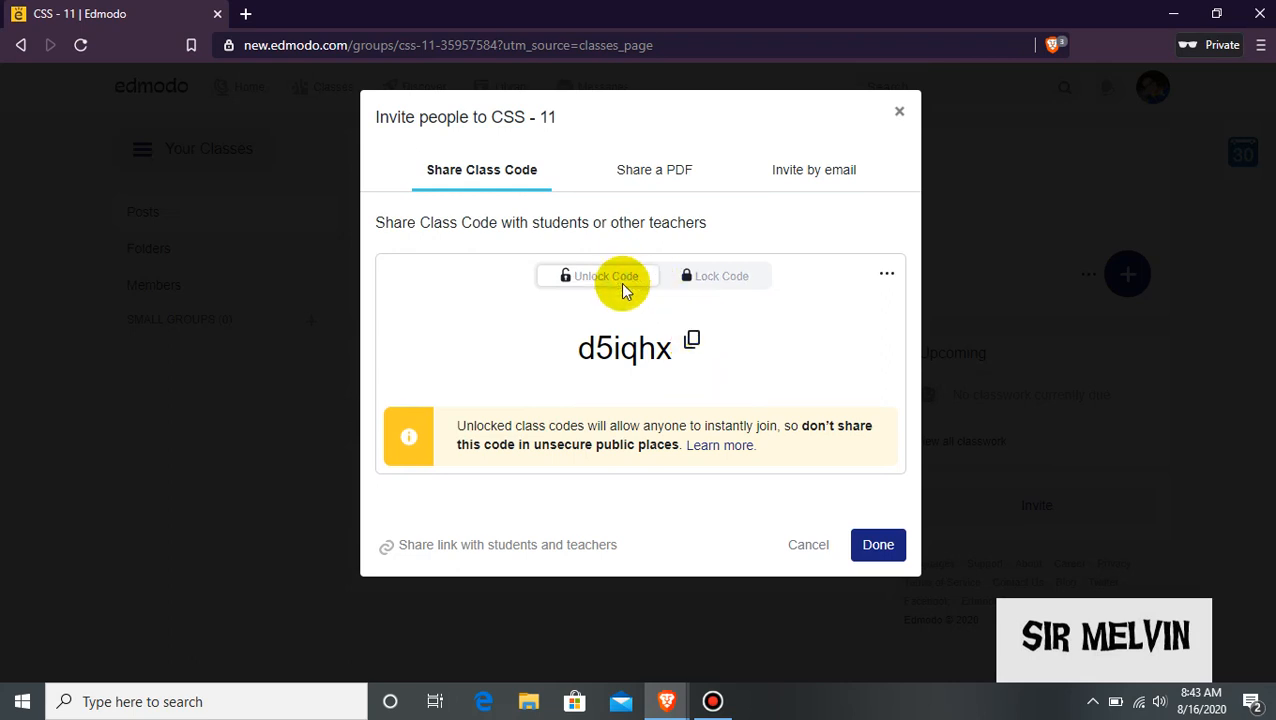
left_click(703, 283)
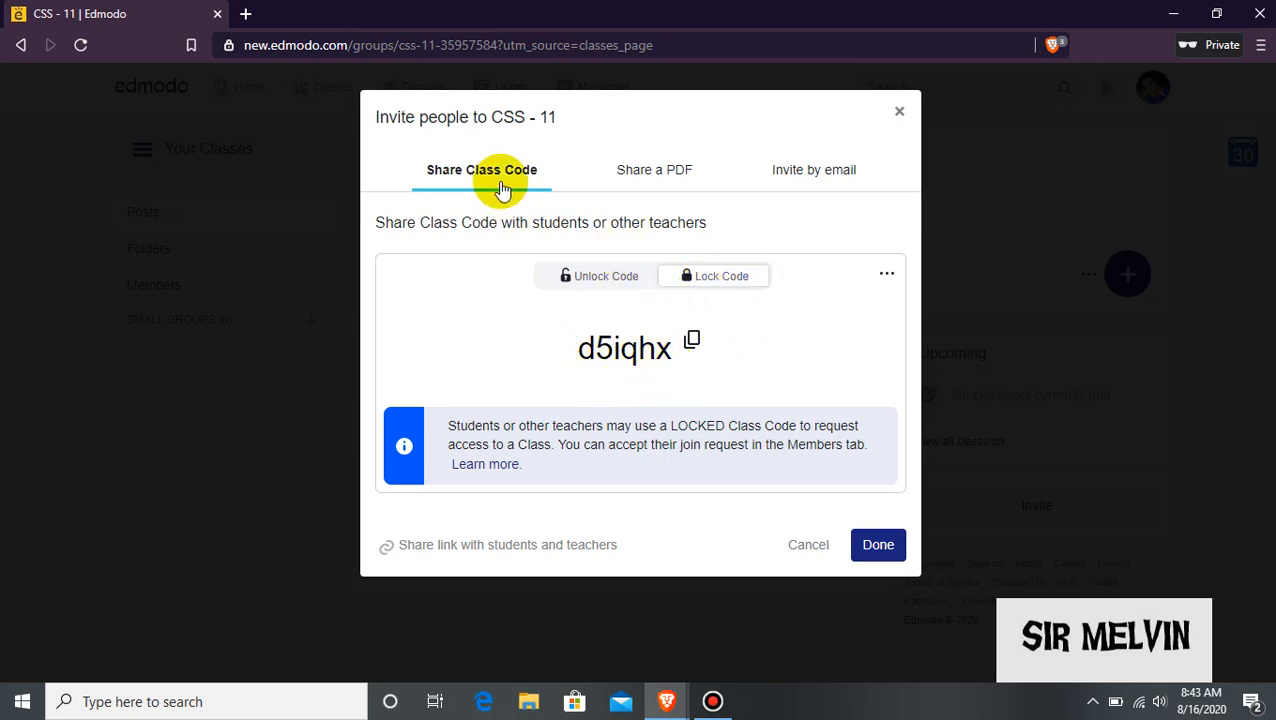
left_click(655, 172)
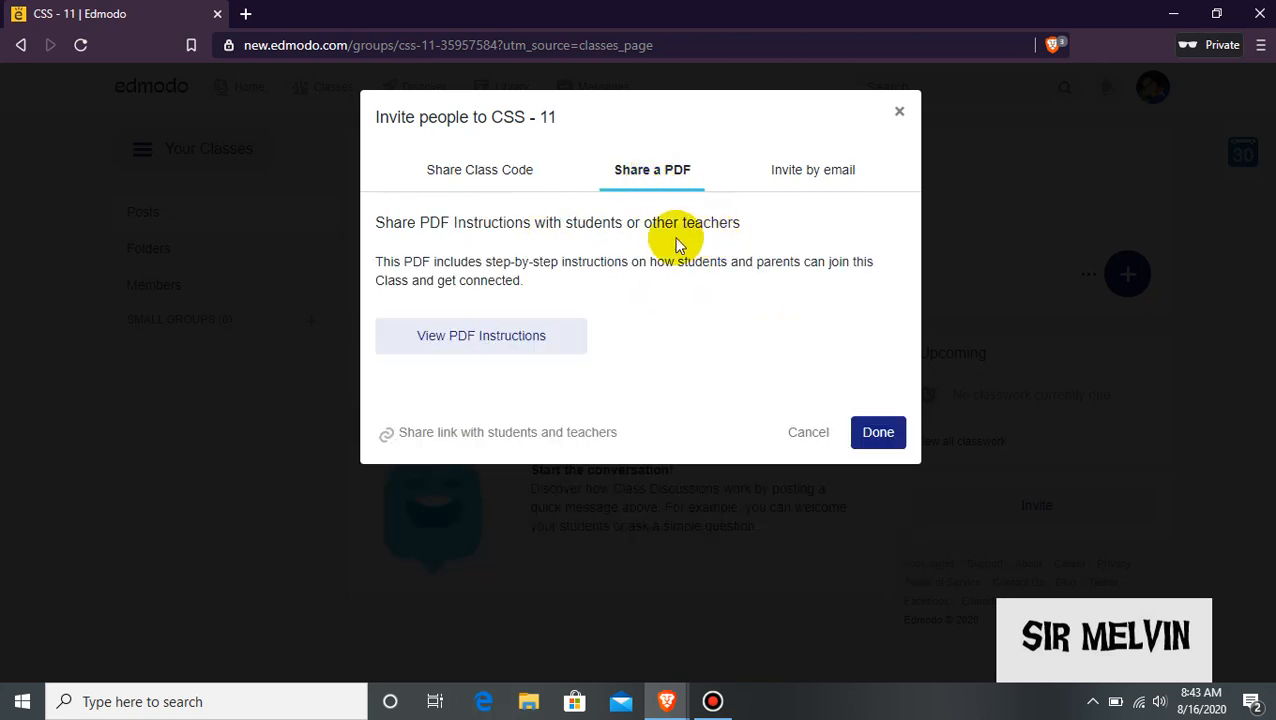
left_click(558, 338)
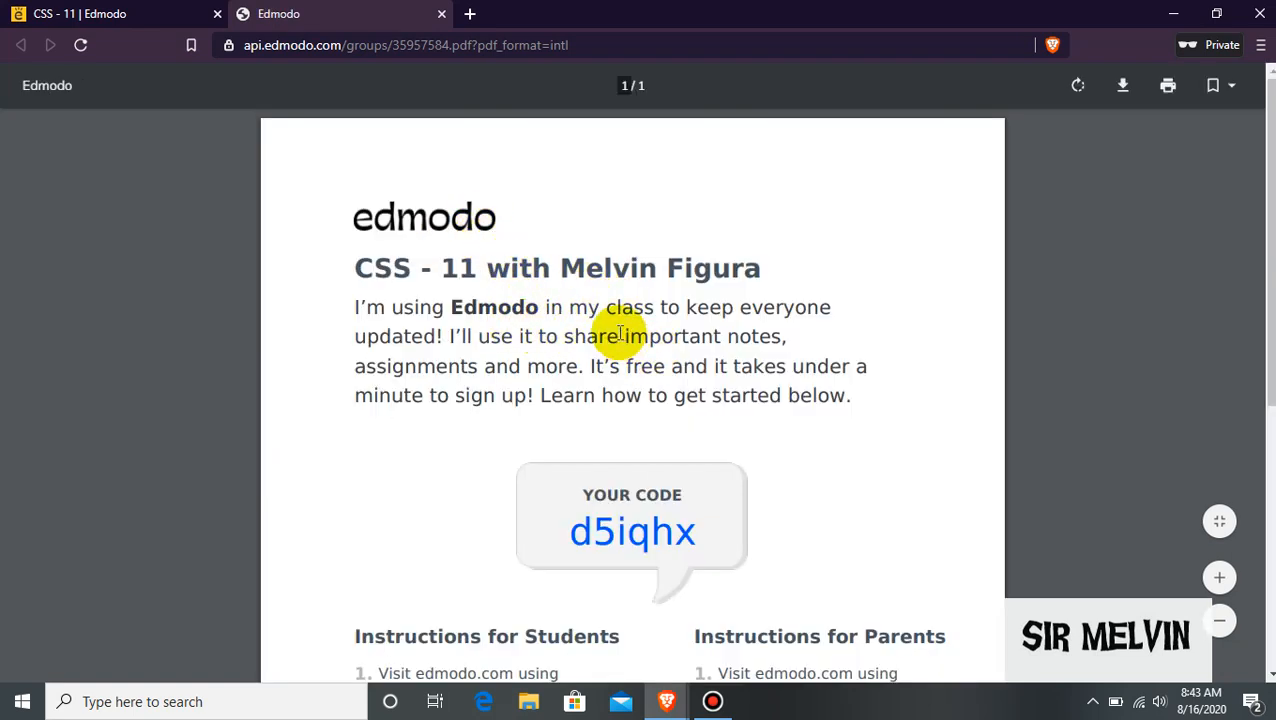
scroll(687, 348, "down", 5)
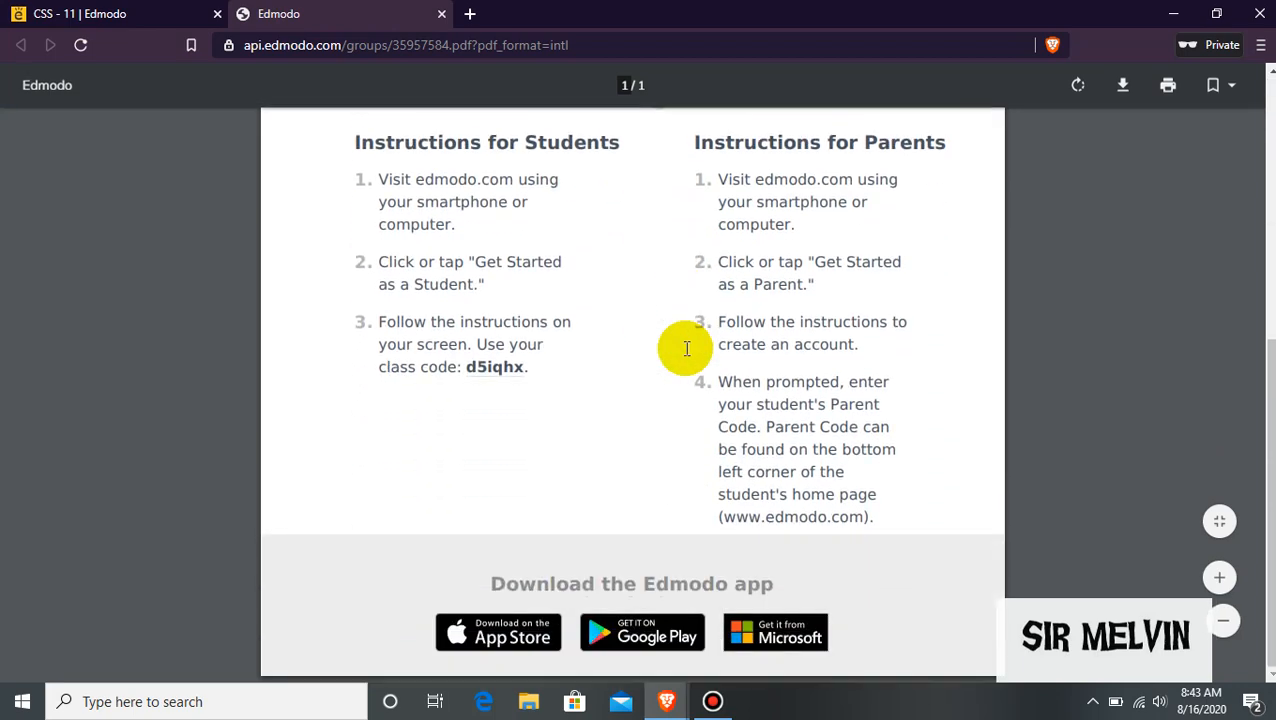
scroll(685, 345, "up", 5)
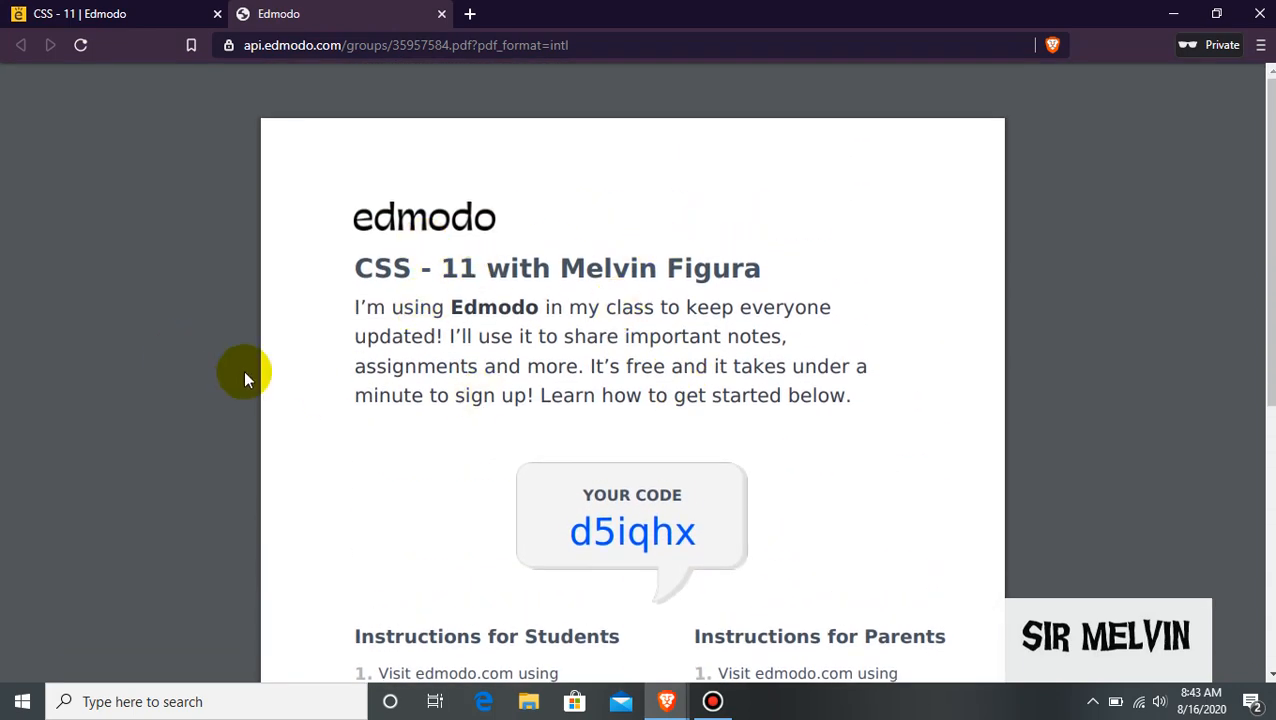
scroll(490, 405, "down", 4)
scroll(497, 405, "up", 4)
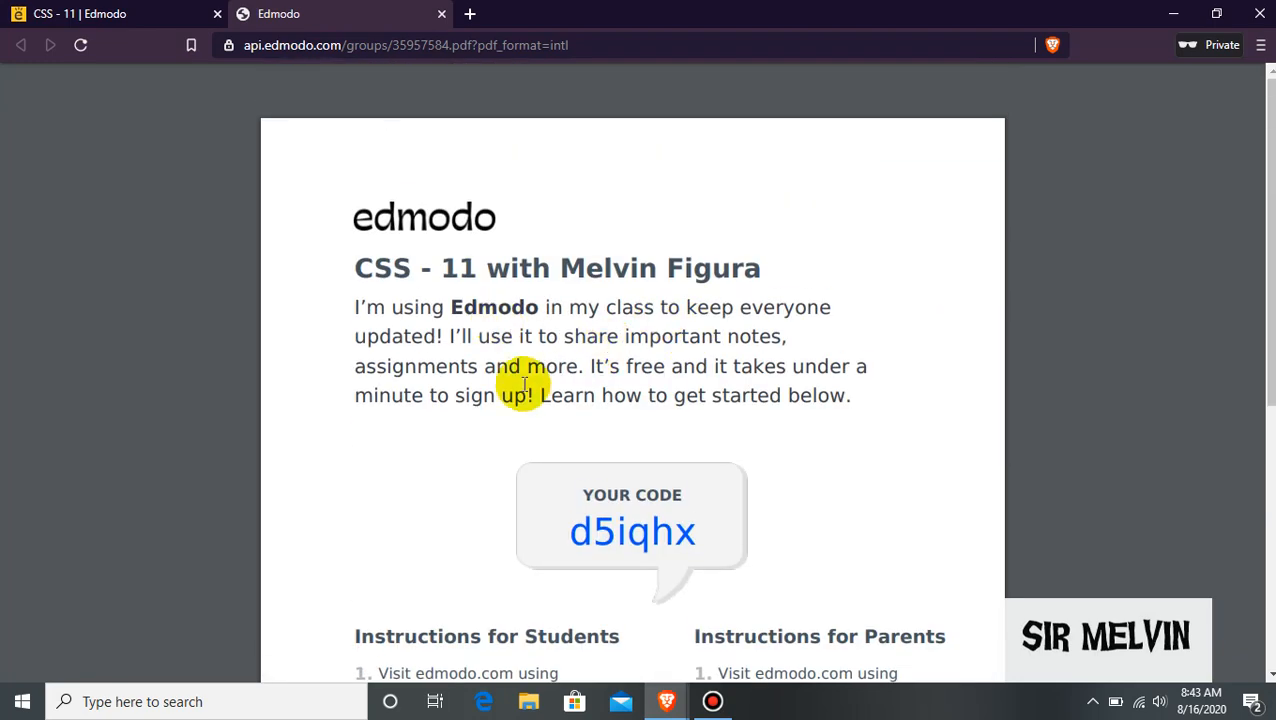
left_click(146, 12)
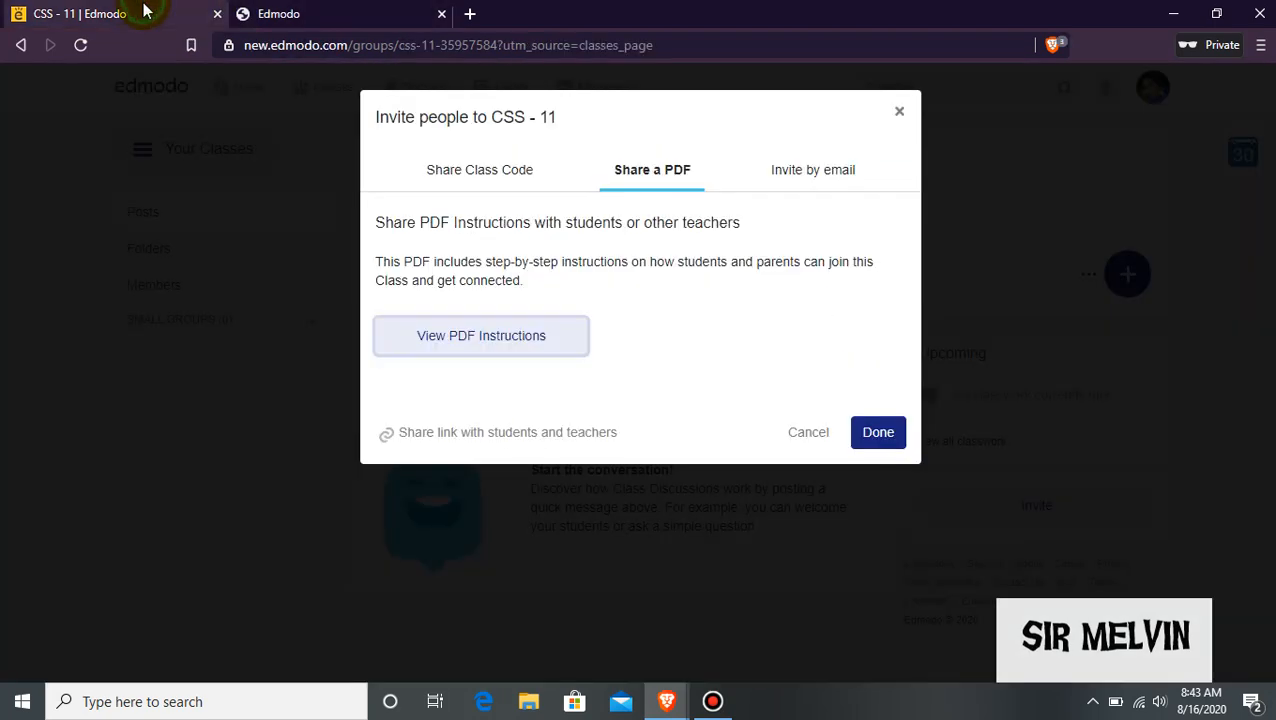
left_click(815, 183)
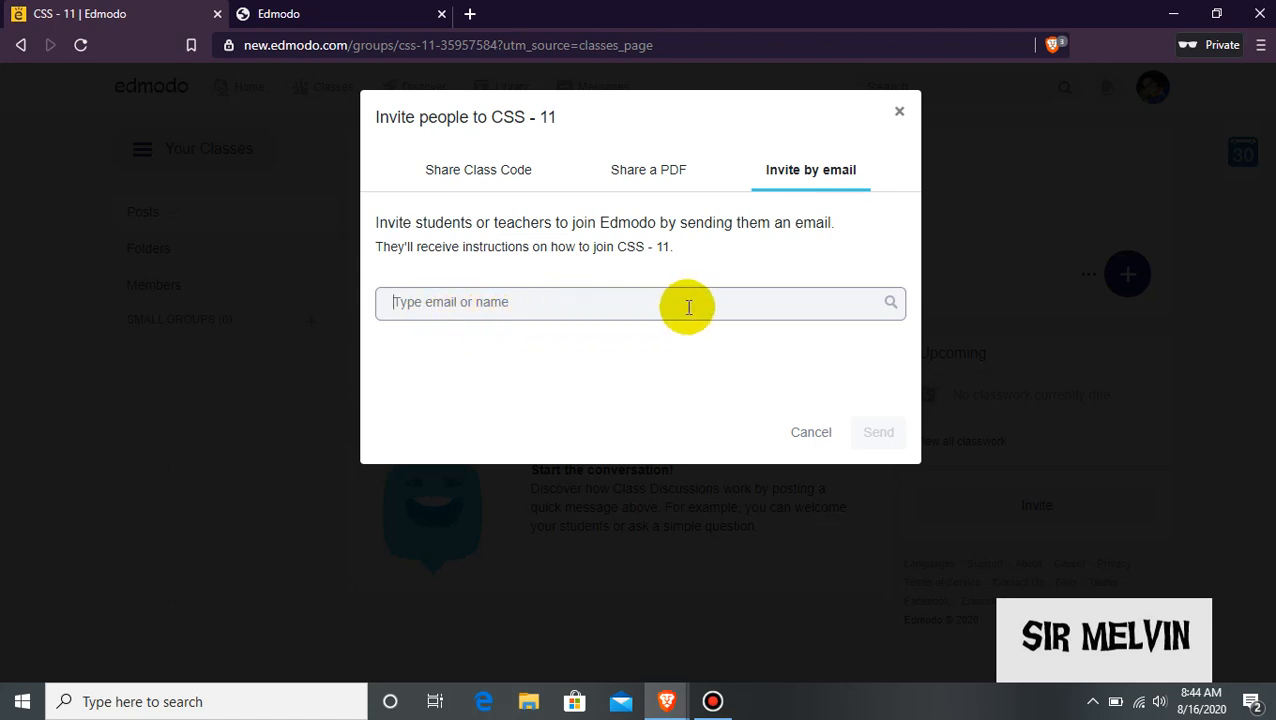
left_click(821, 434)
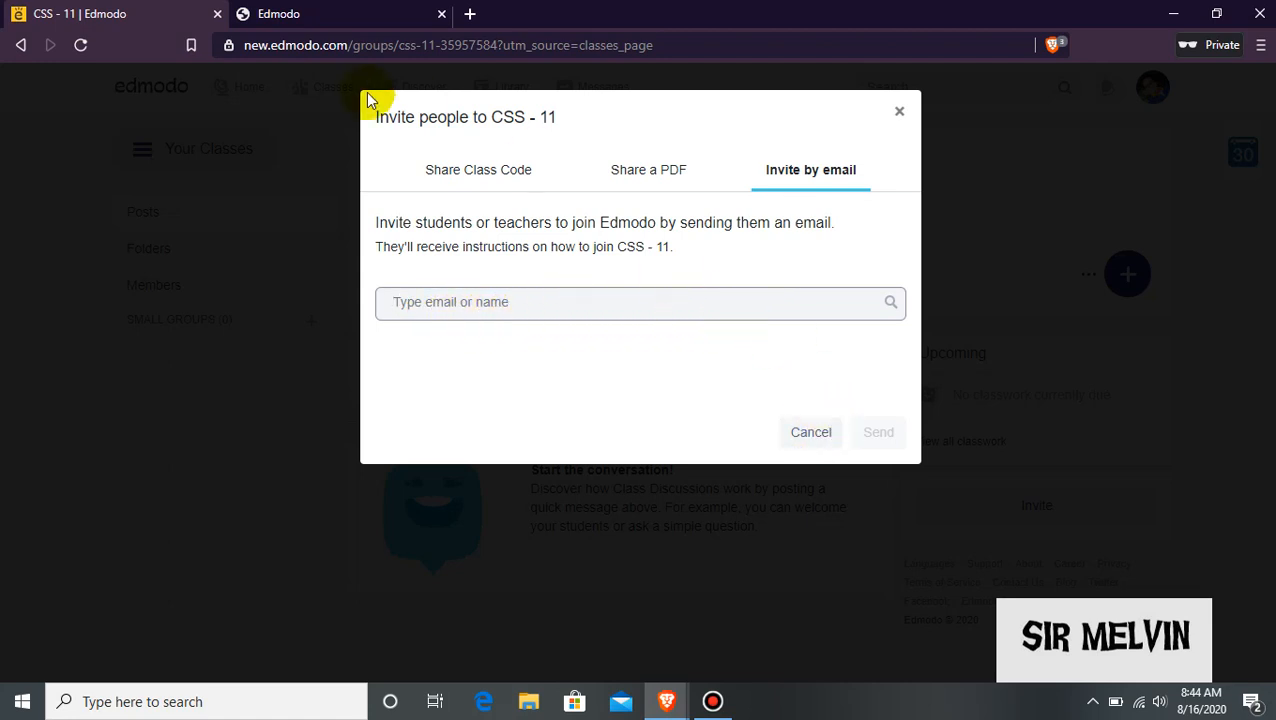
left_click(498, 170)
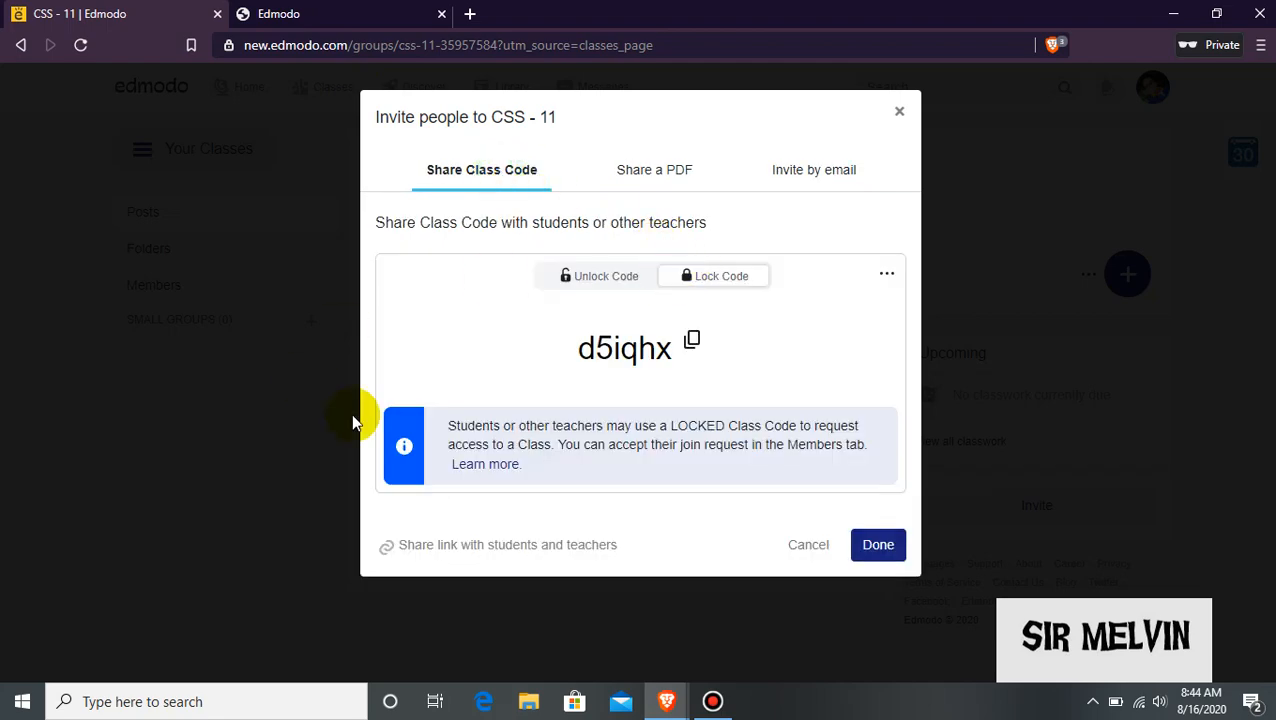
left_click(872, 546)
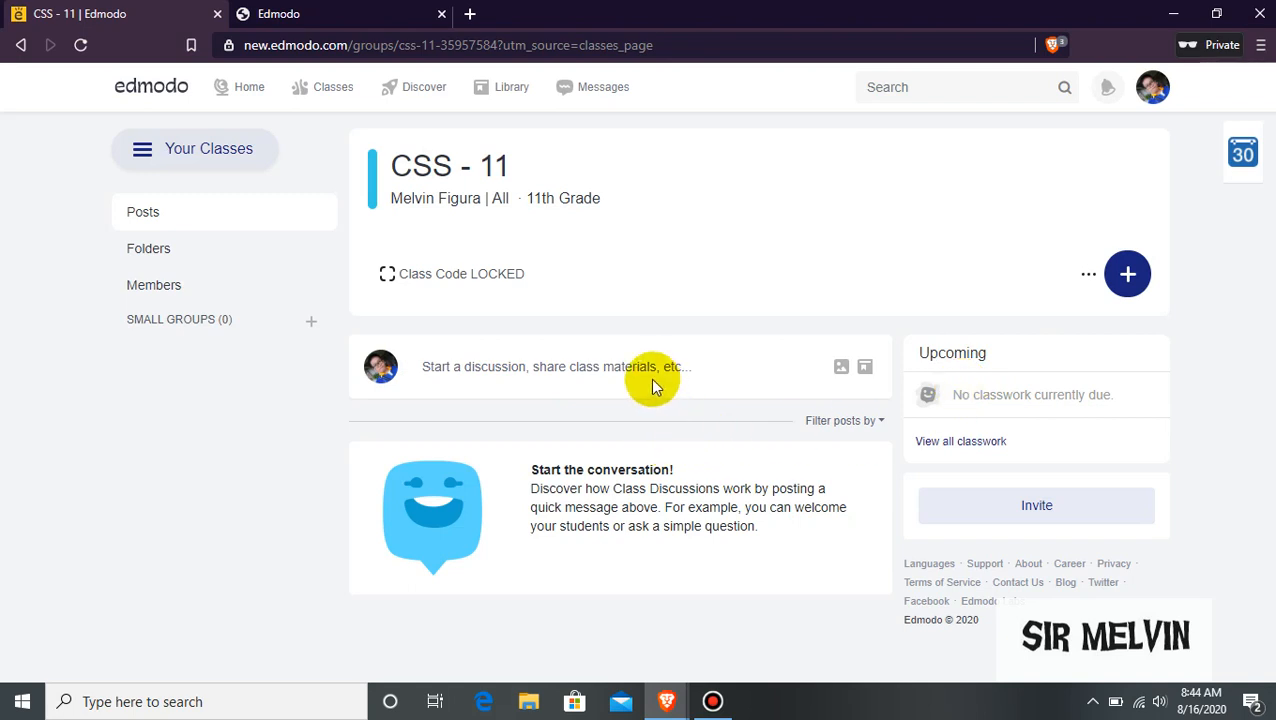
Preview the post composer and the assignment and quiz options, closing both without creating anything.
left_click(593, 369)
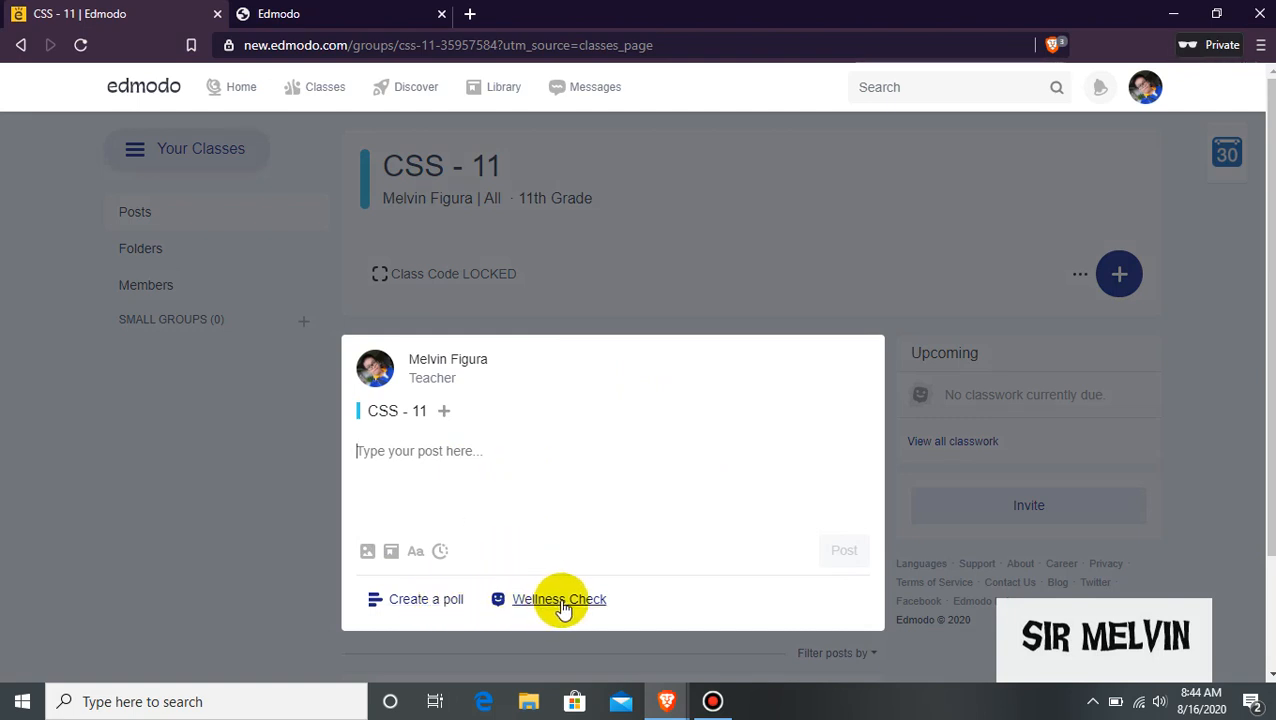
left_click(817, 172)
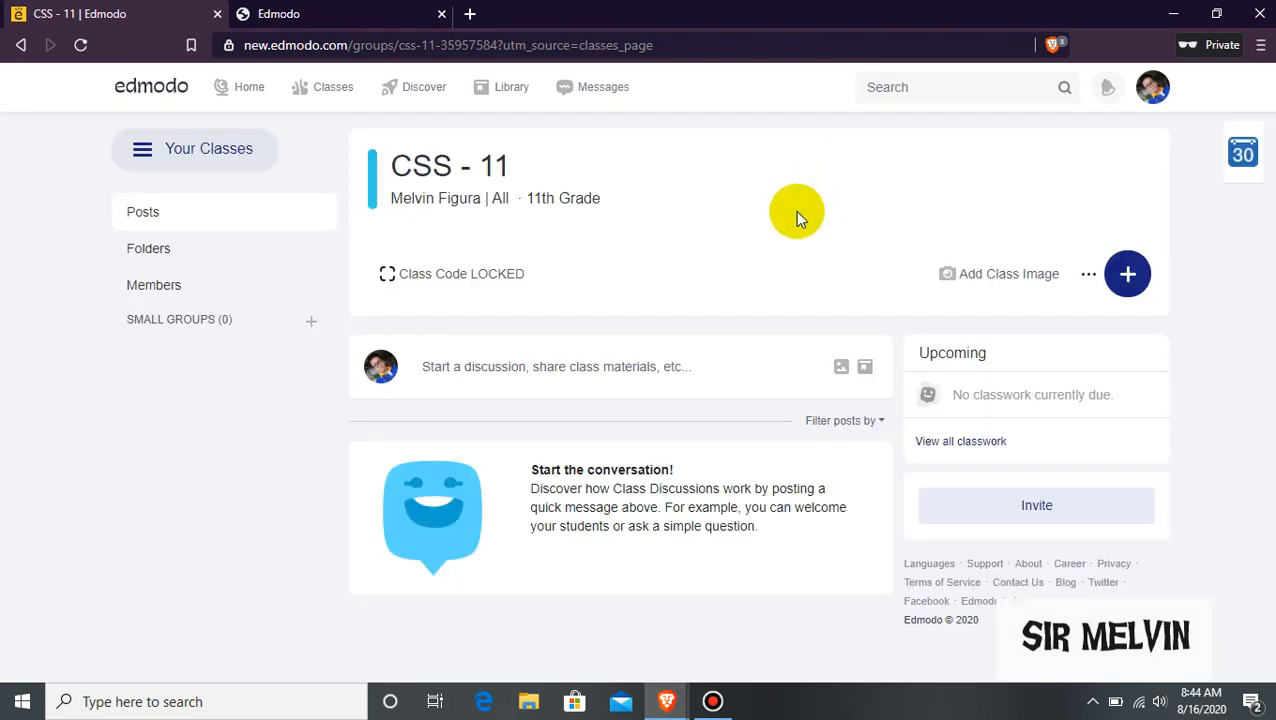
left_click(1128, 278)
left_click(736, 256)
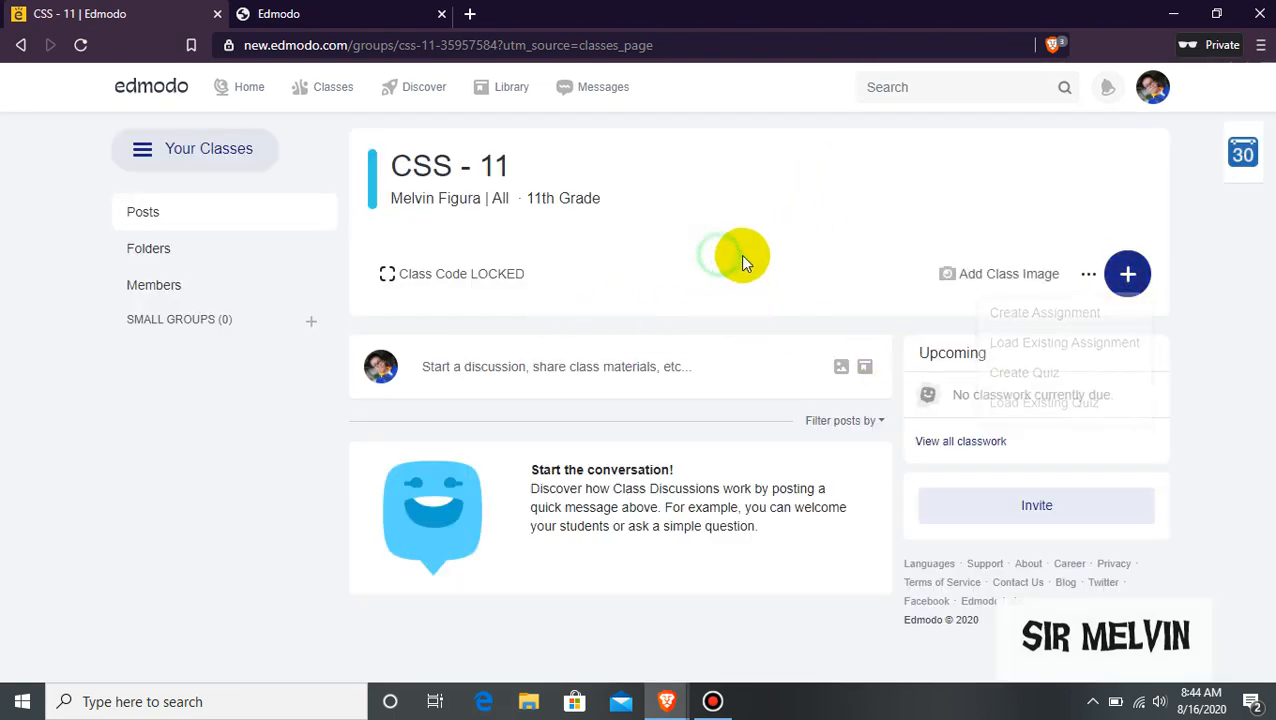
mouse_move(333, 94)
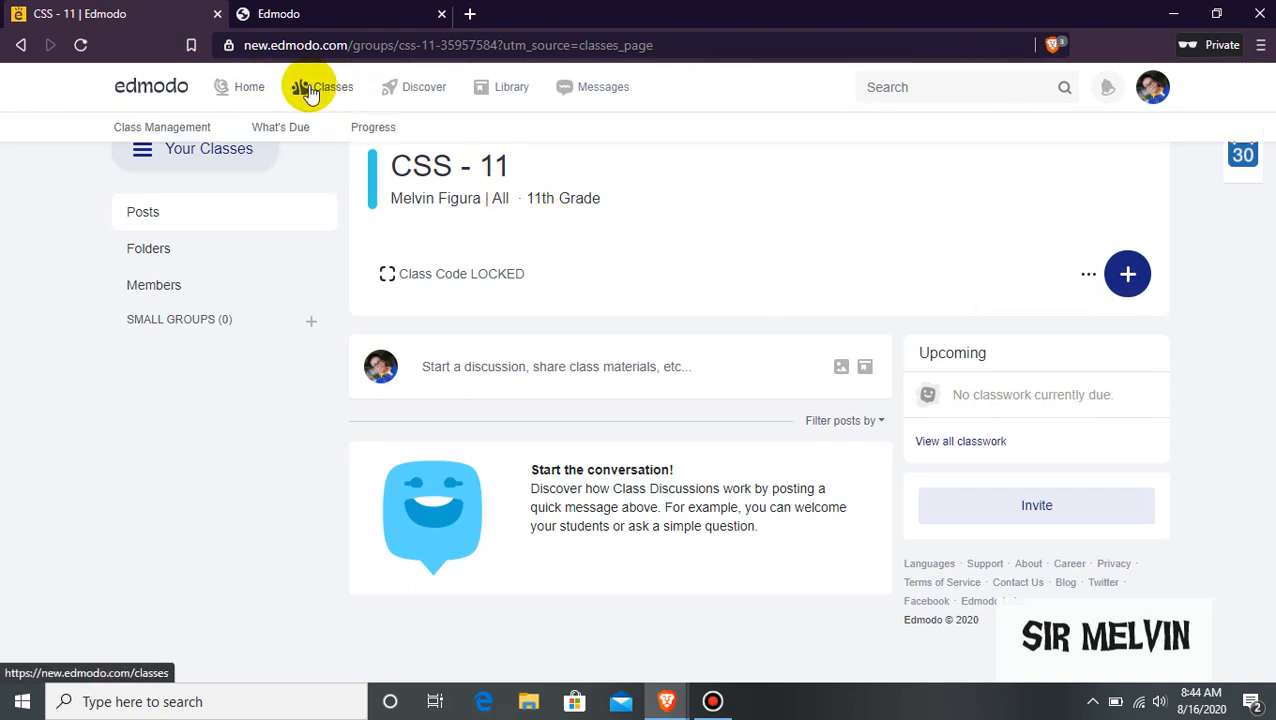
Check the CSS - 11 Folders and Members pages, then go to the Discover resources page.
left_click(200, 255)
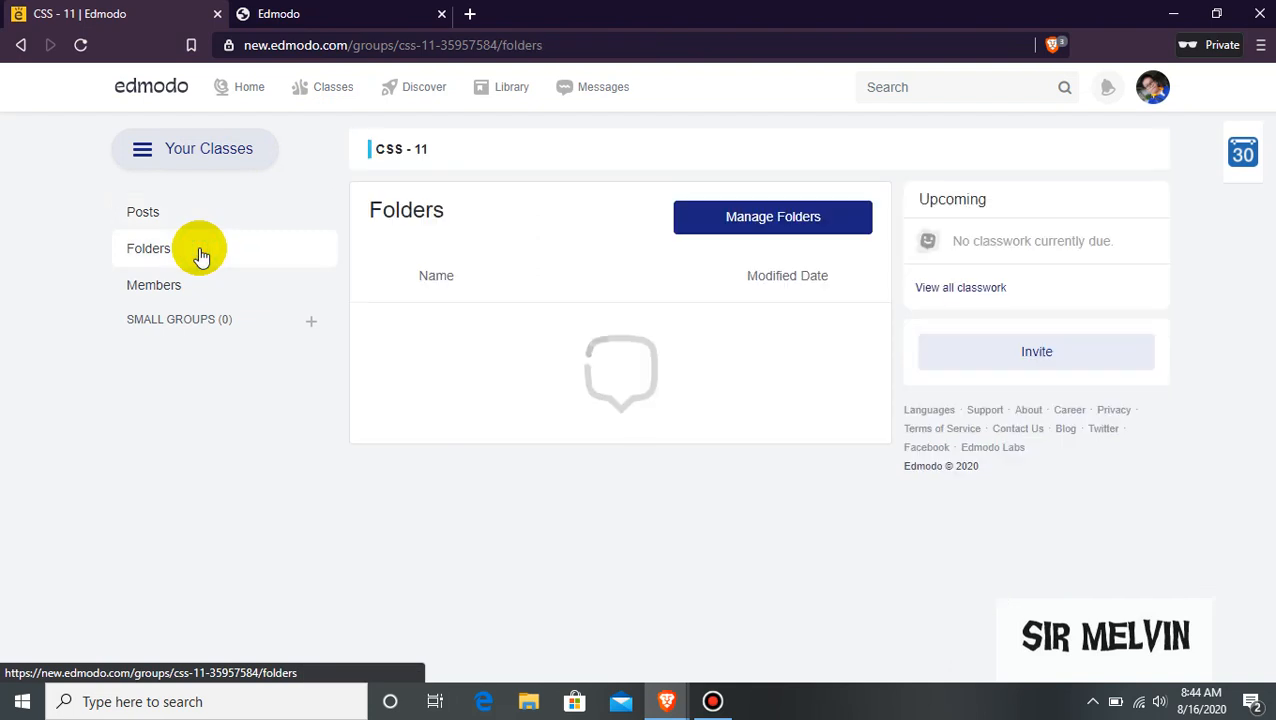
left_click(197, 290)
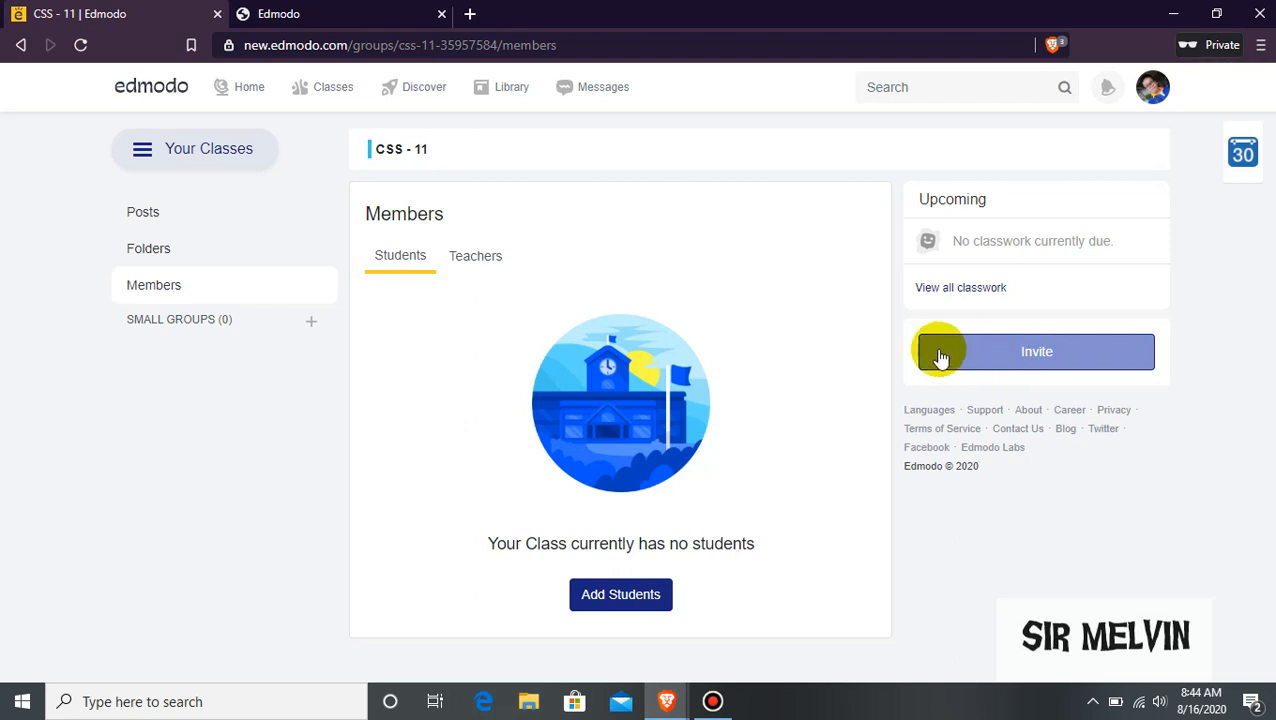
left_click(416, 88)
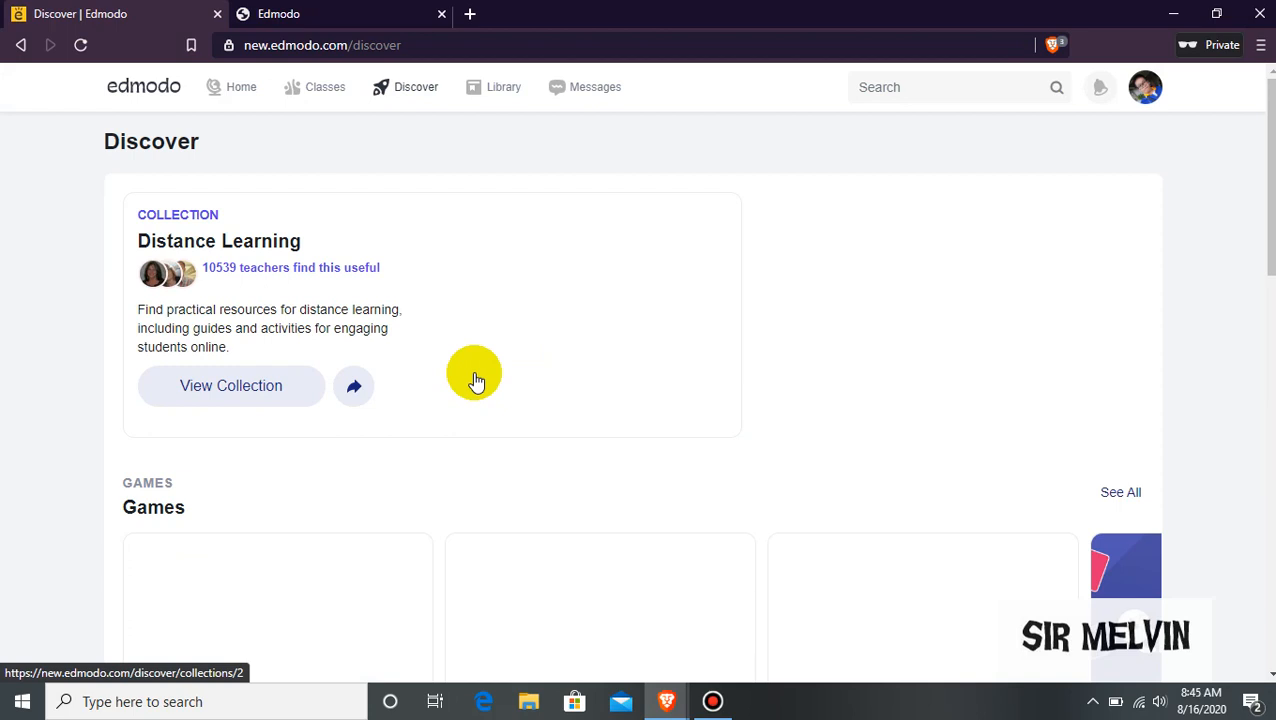
Browse the Games row on Discover, then open the empty Library.
scroll(476, 380, "down", 3)
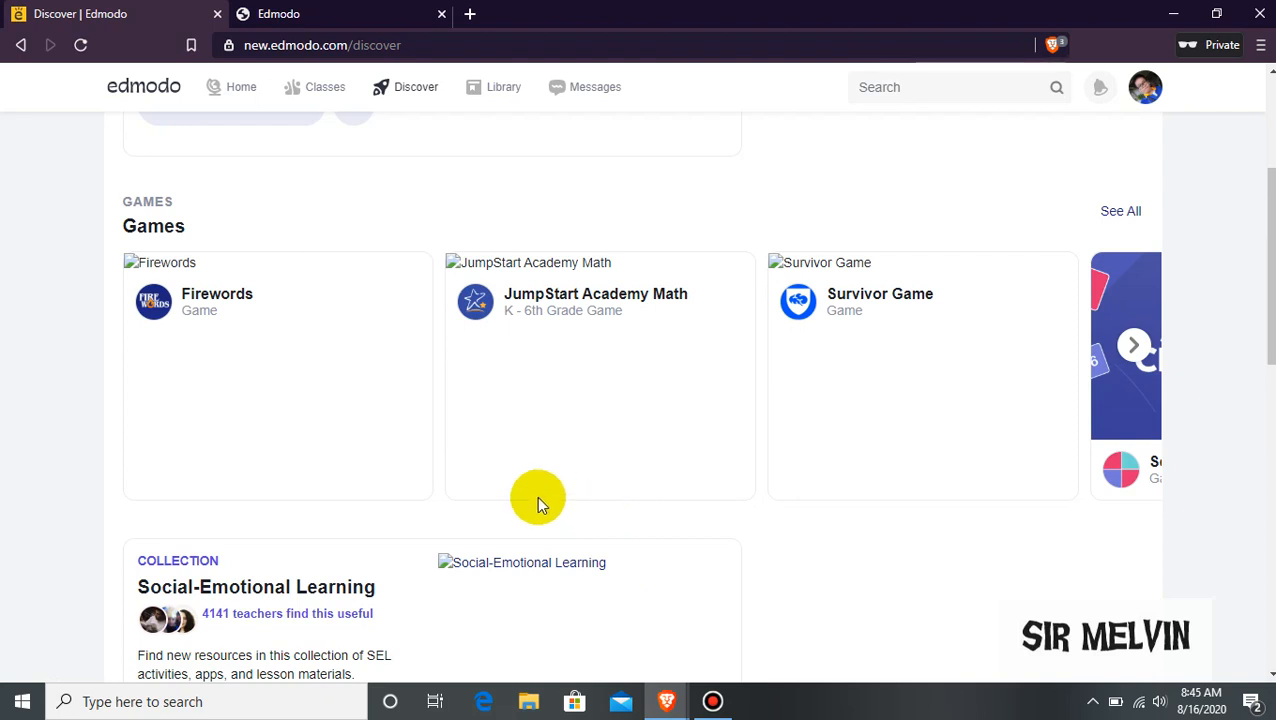
mouse_move(536, 497)
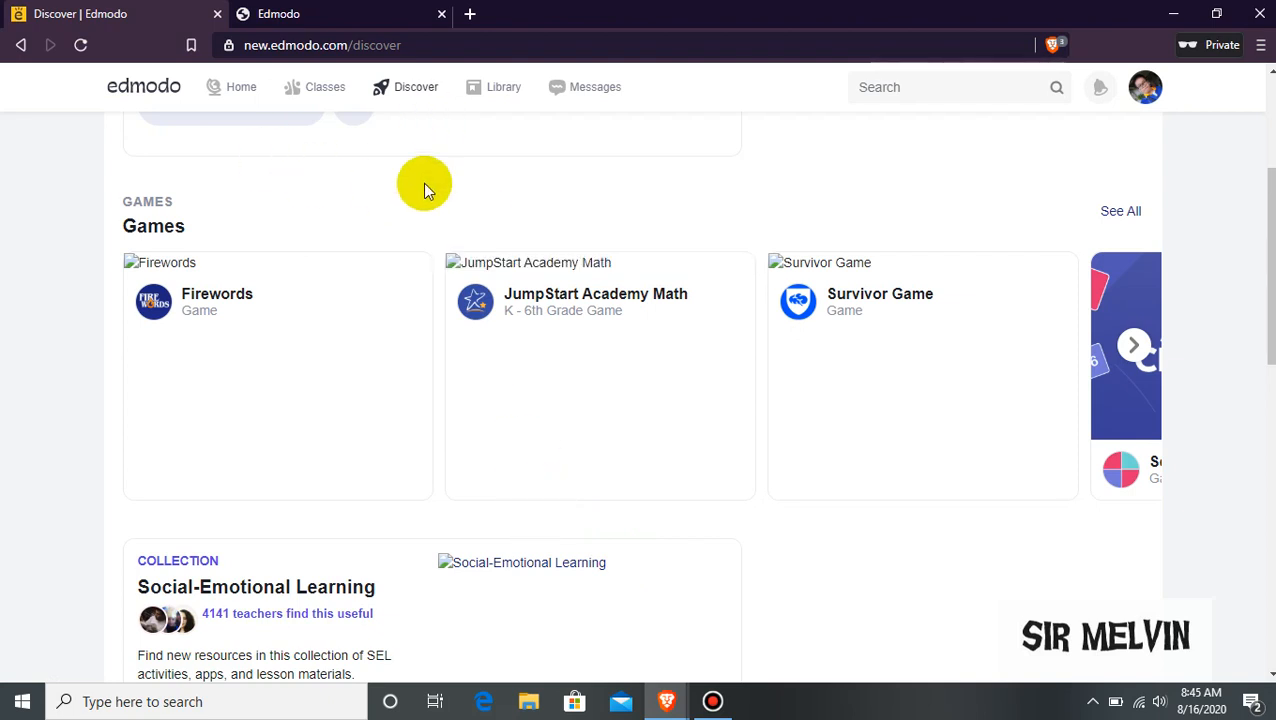
left_click(500, 97)
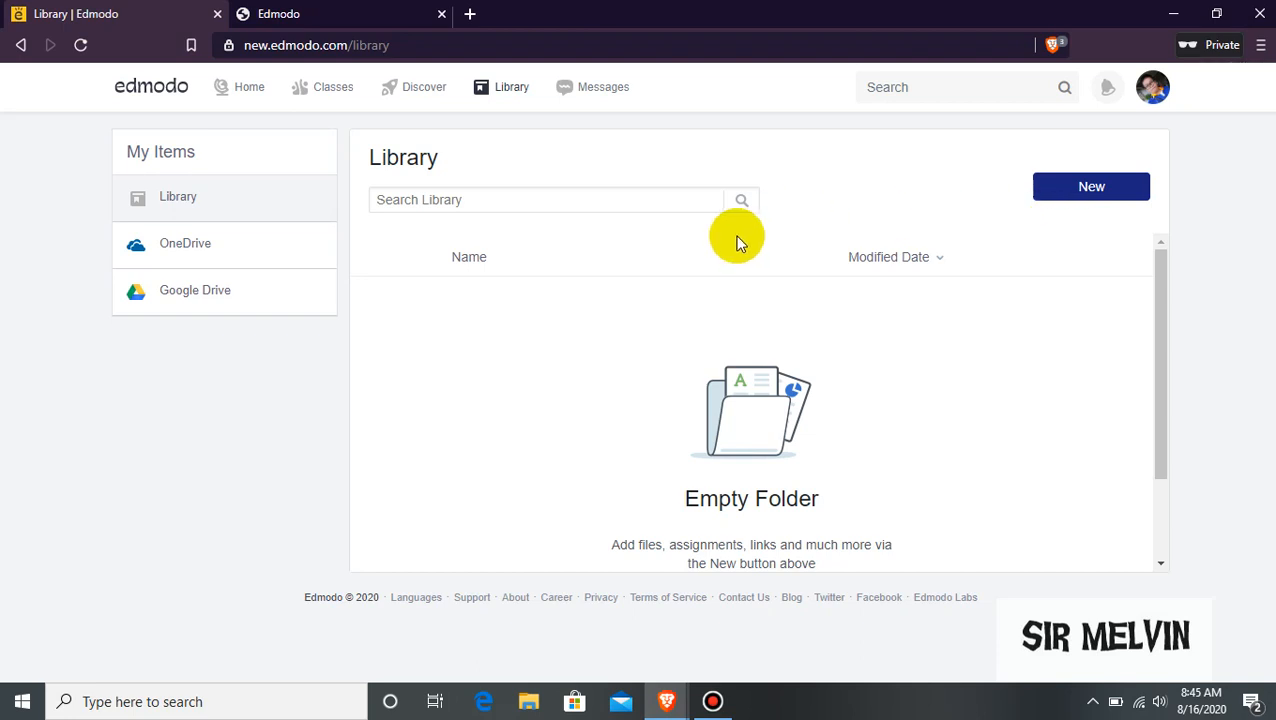
Check the Library's New item types, then switch to the empty Messages page.
left_click(1045, 188)
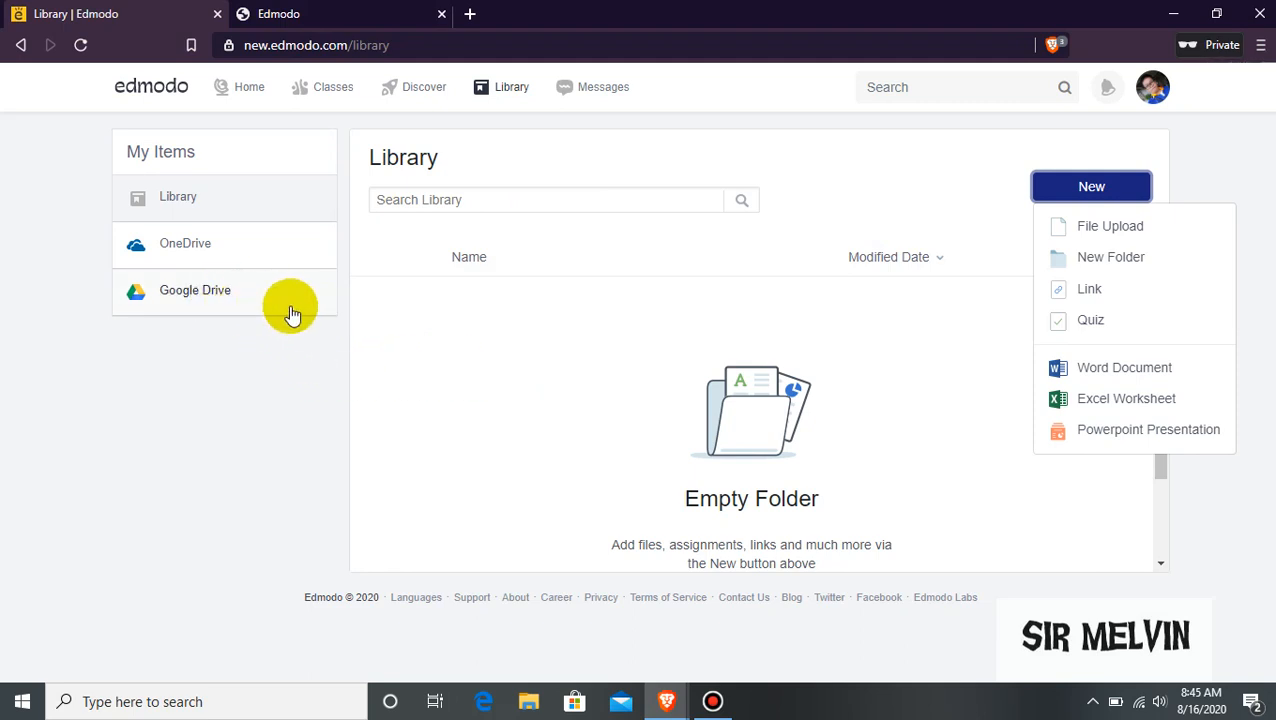
left_click(531, 350)
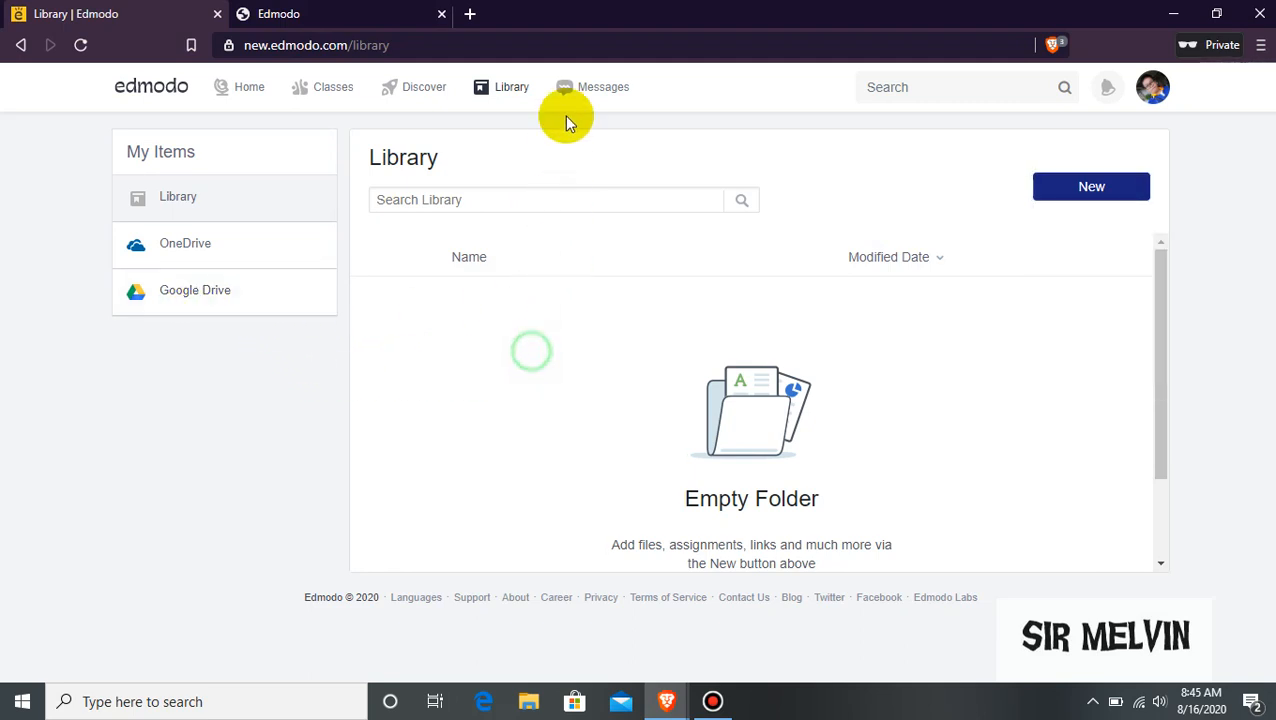
left_click(602, 91)
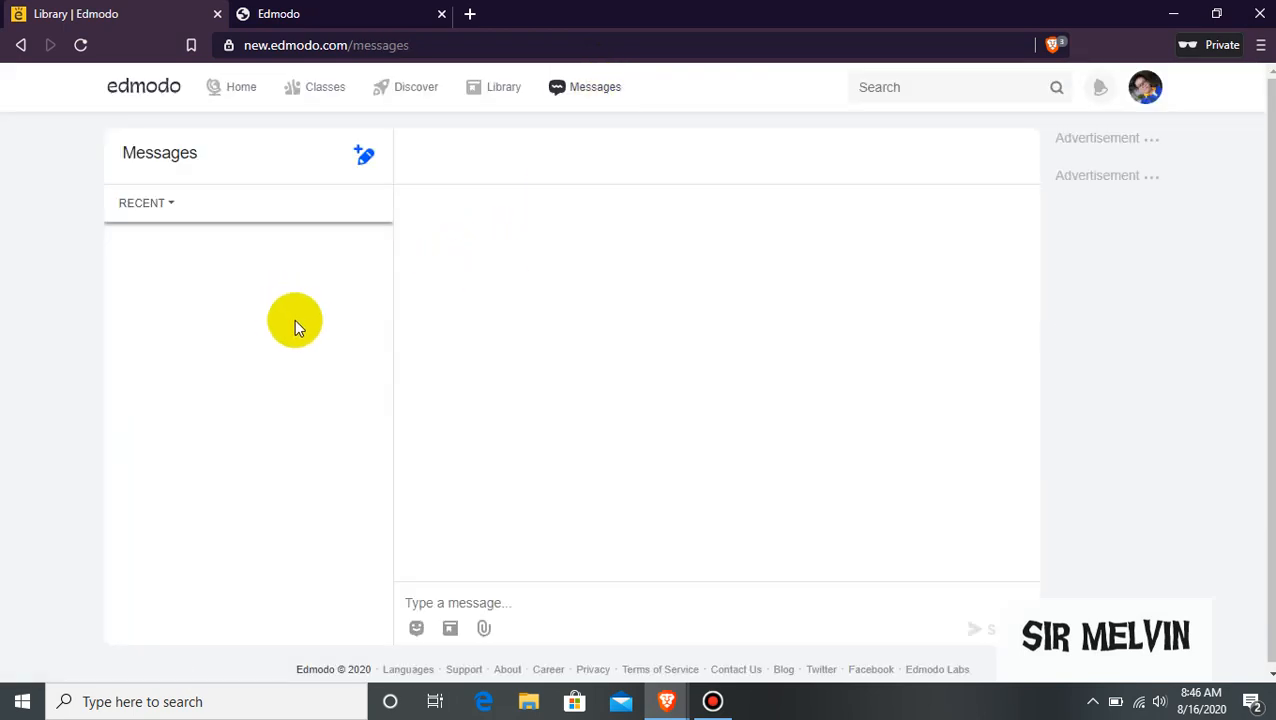
Start a blank message draft, try the To field and Search box, then minimise Brave.
left_click(362, 157)
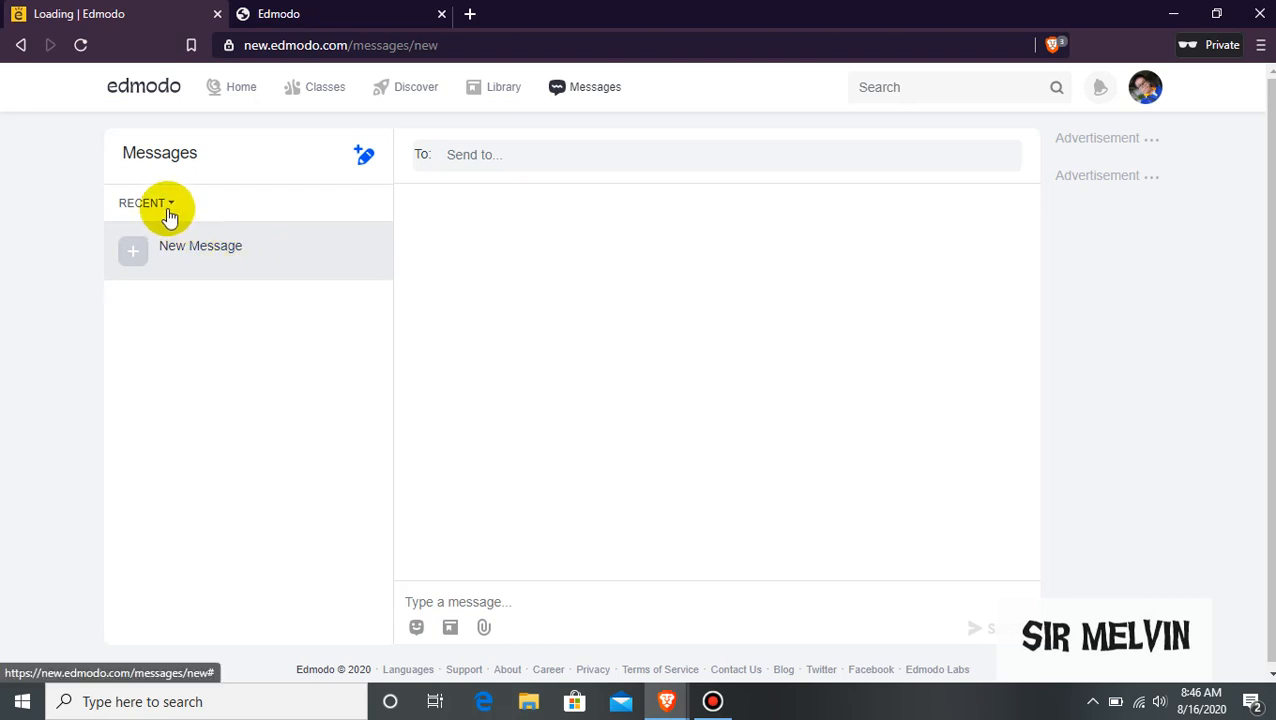
left_click(533, 157)
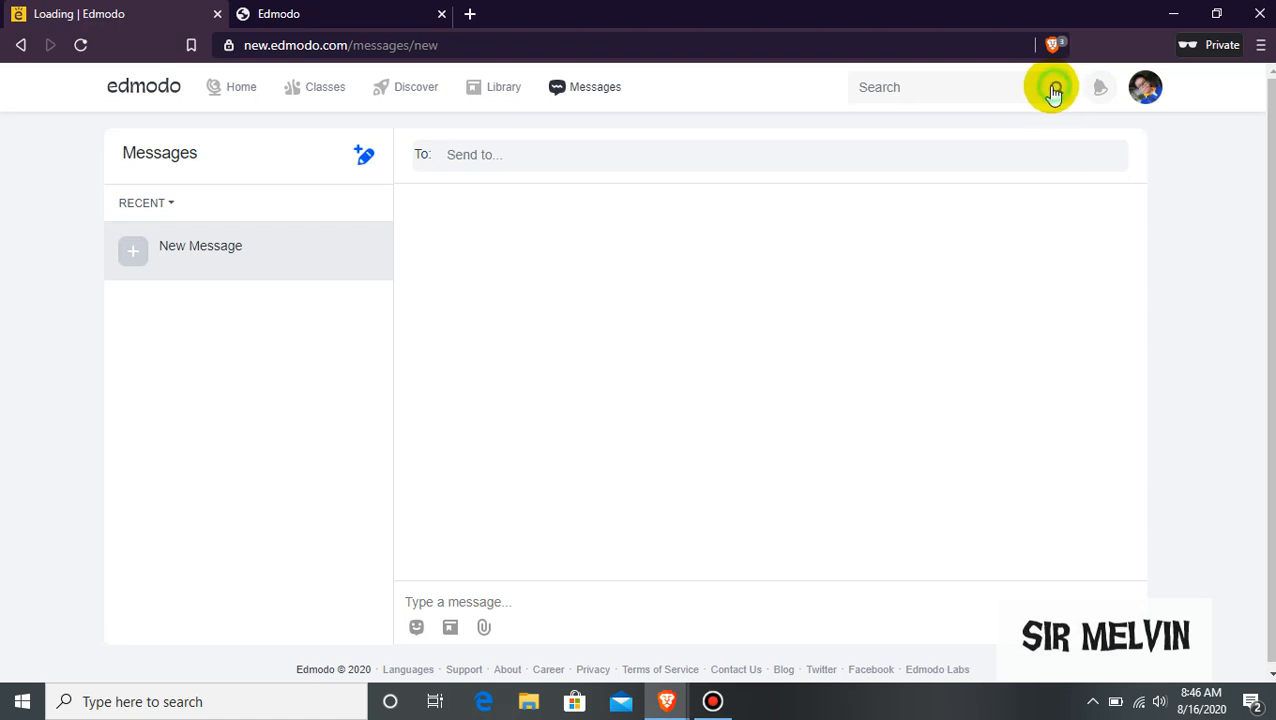
left_click(1019, 87)
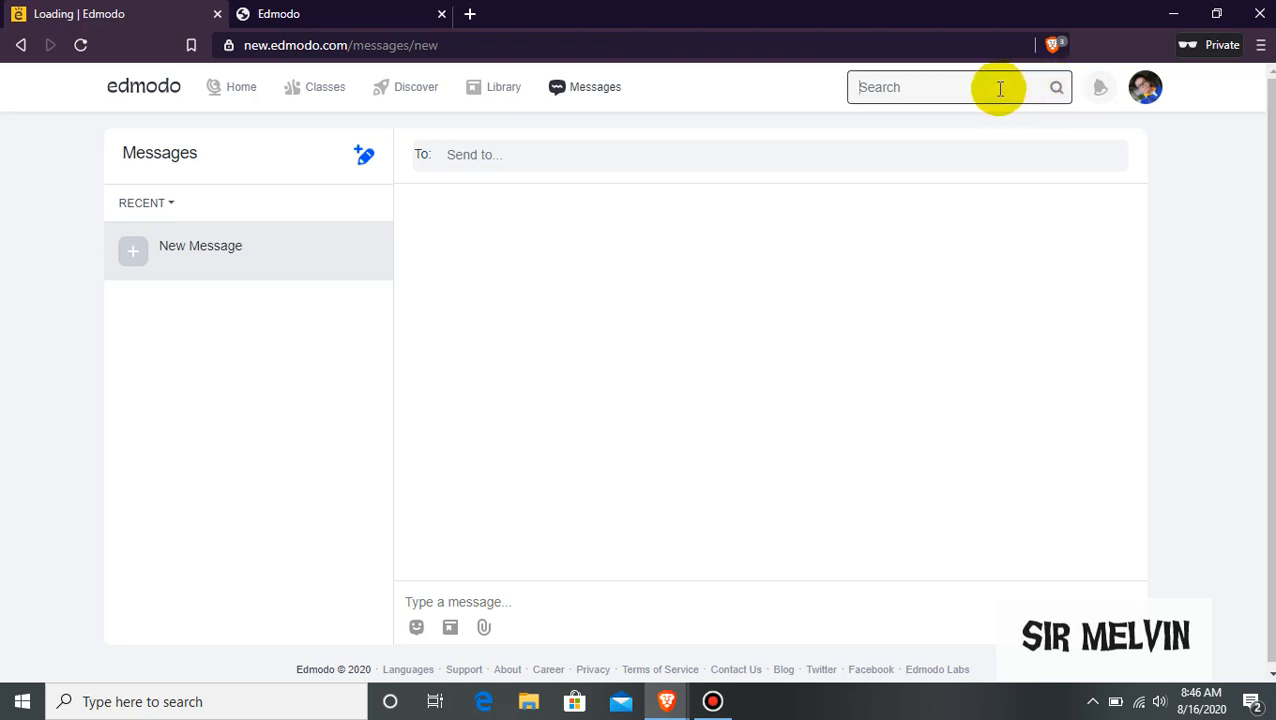
left_click(991, 89)
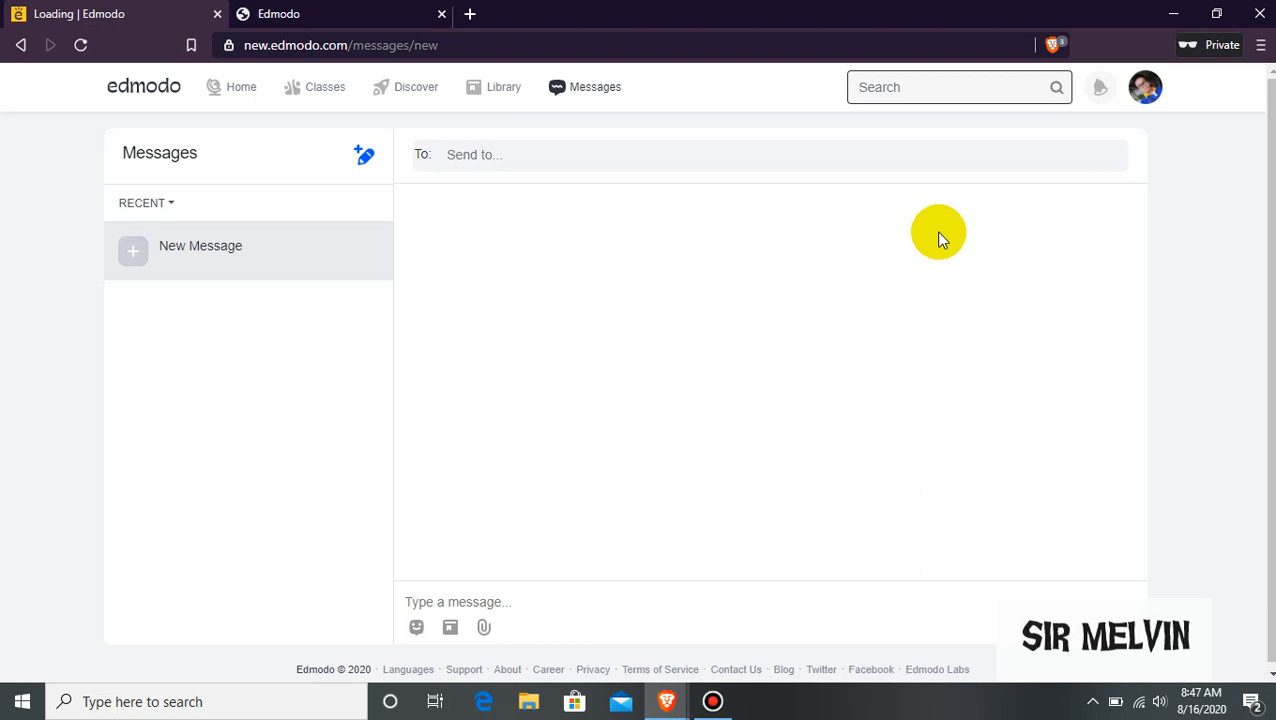
left_click(1173, 14)
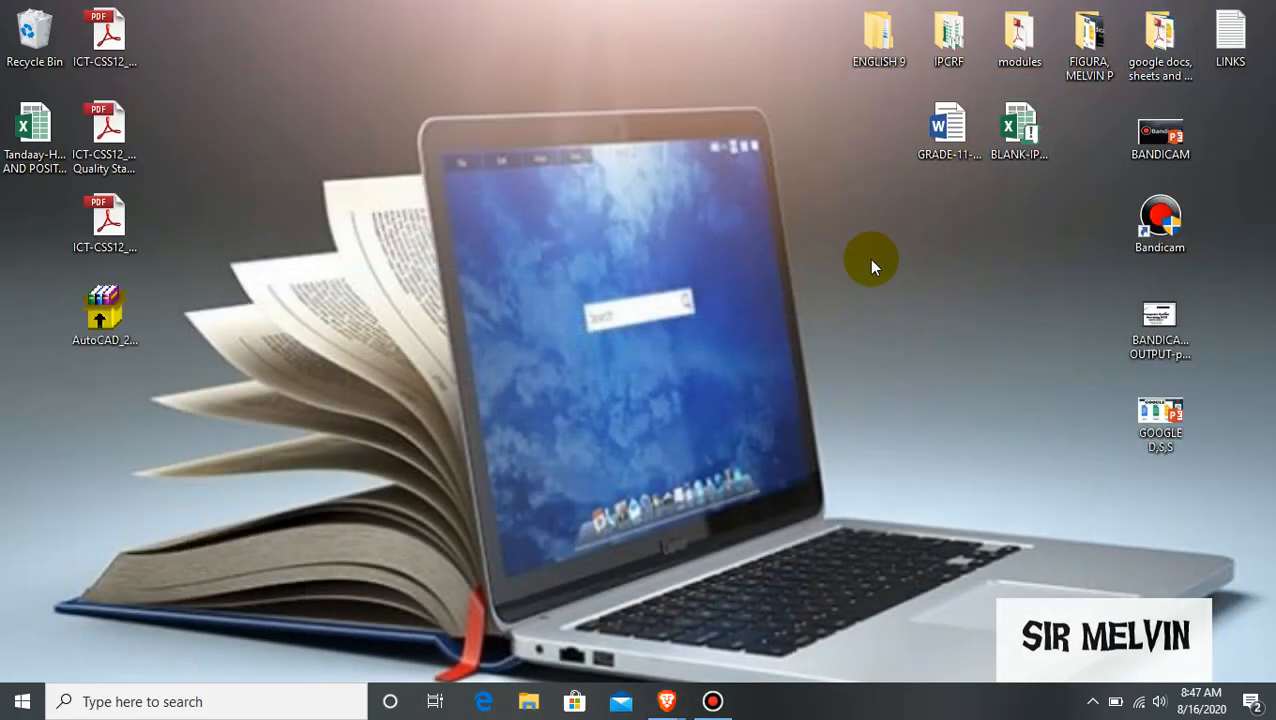